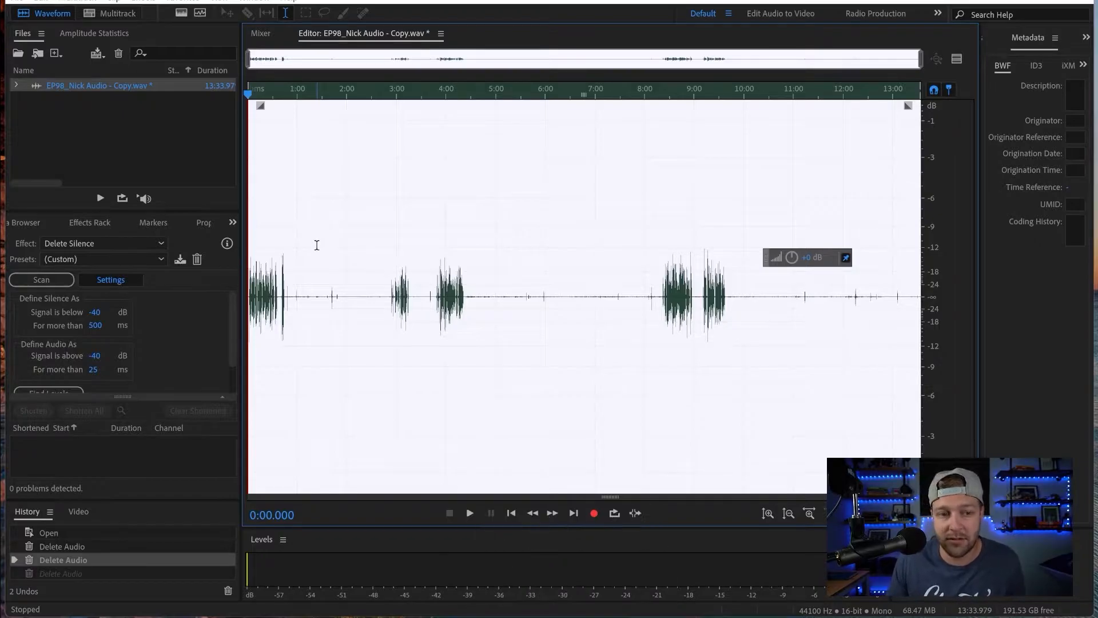
# Step: Show the Diagnostics panel and choose the Delete Silence effect for the open audio file
pyautogui.click(254, 1)
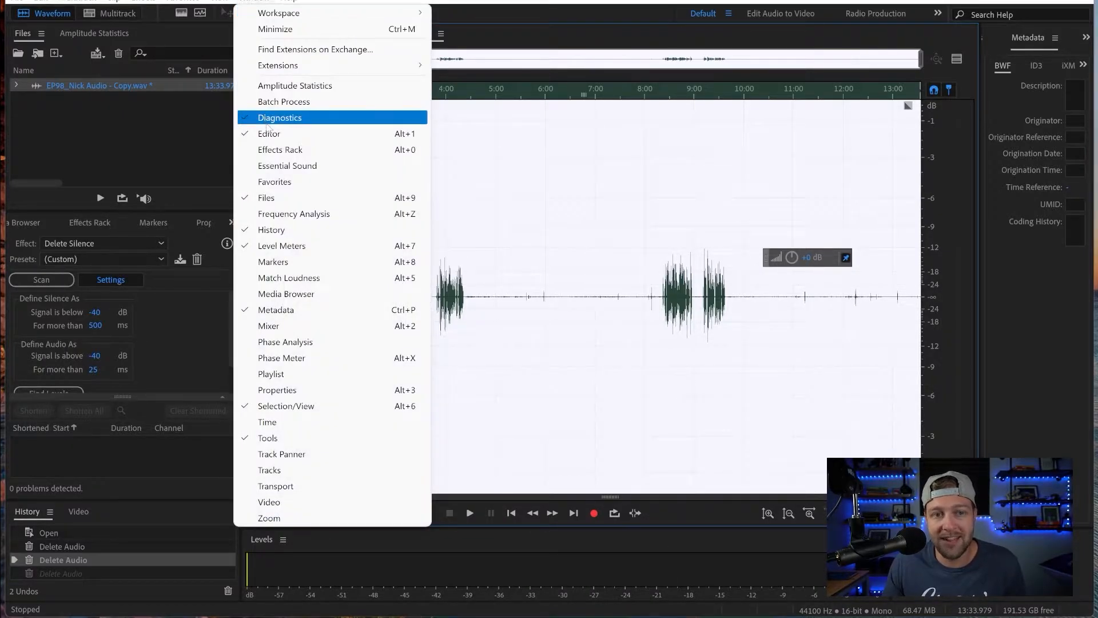
pyautogui.click(366, 1)
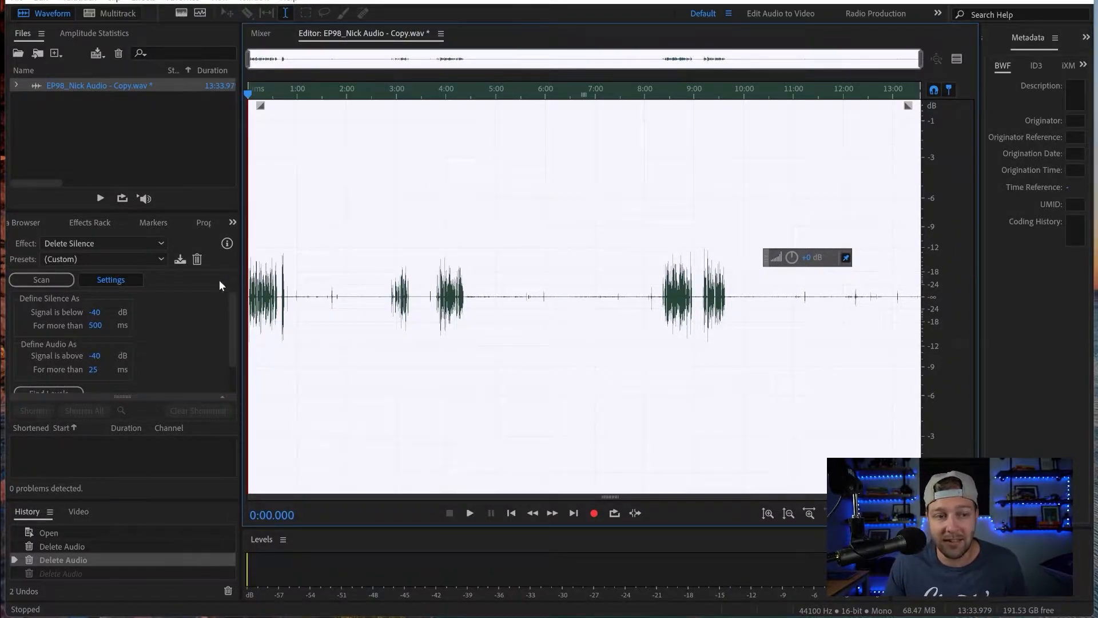
pyautogui.click(150, 279)
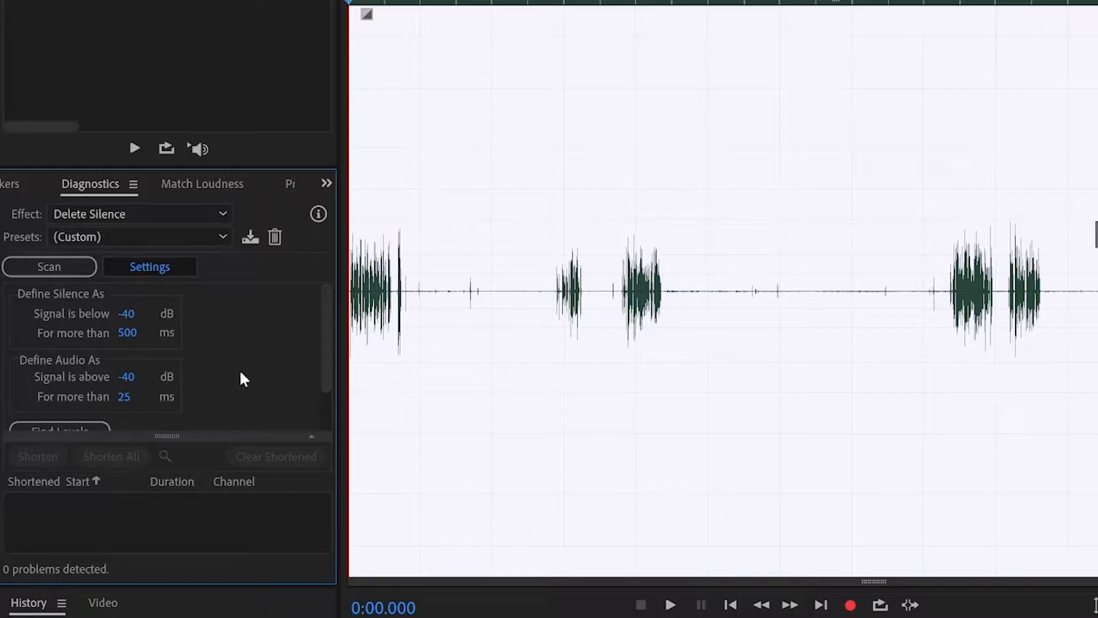
pyautogui.click(228, 218)
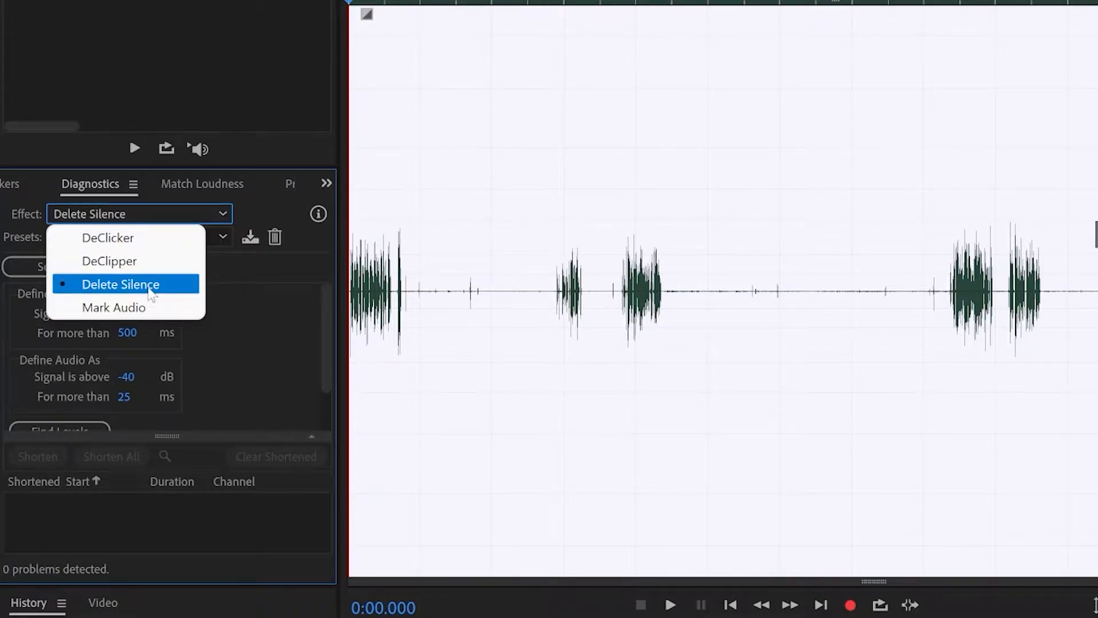
pyautogui.click(151, 285)
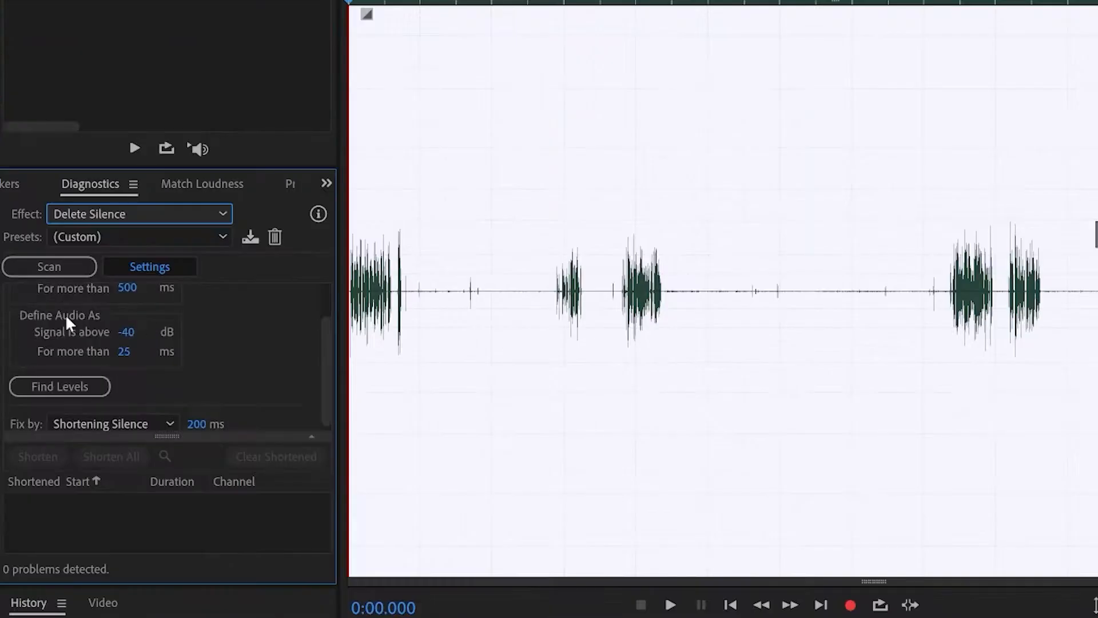
# Step: Define silence as a signal below -40 dB for more than 500 ms, fixed by Shortening Silence to 200 ms
pyautogui.scroll(2, 60, 312)
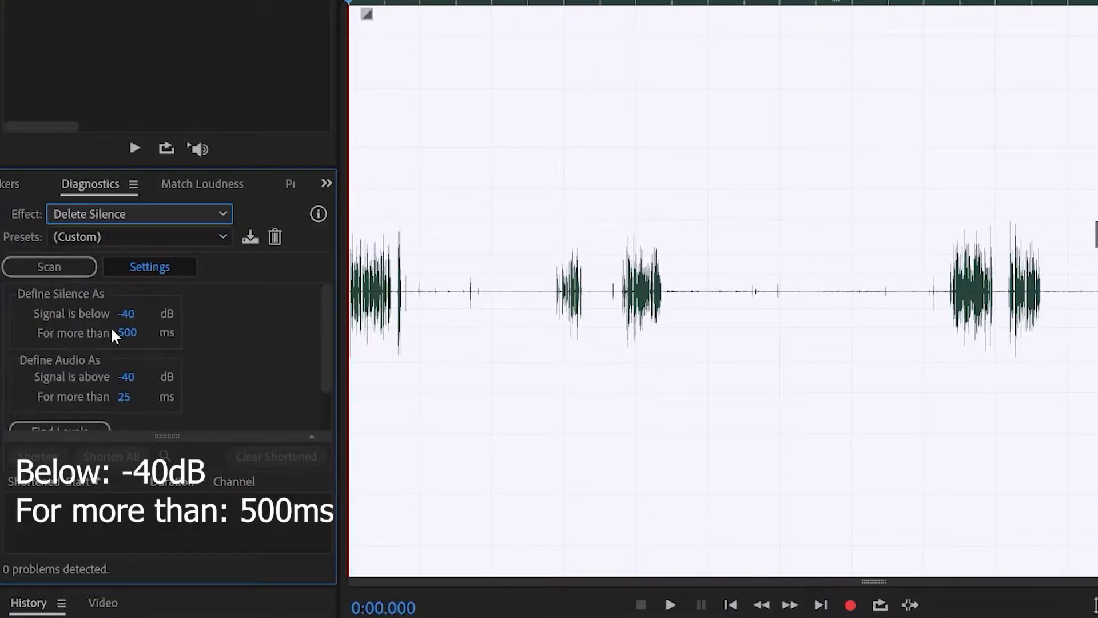
pyautogui.click(128, 332)
pyautogui.press('Return')
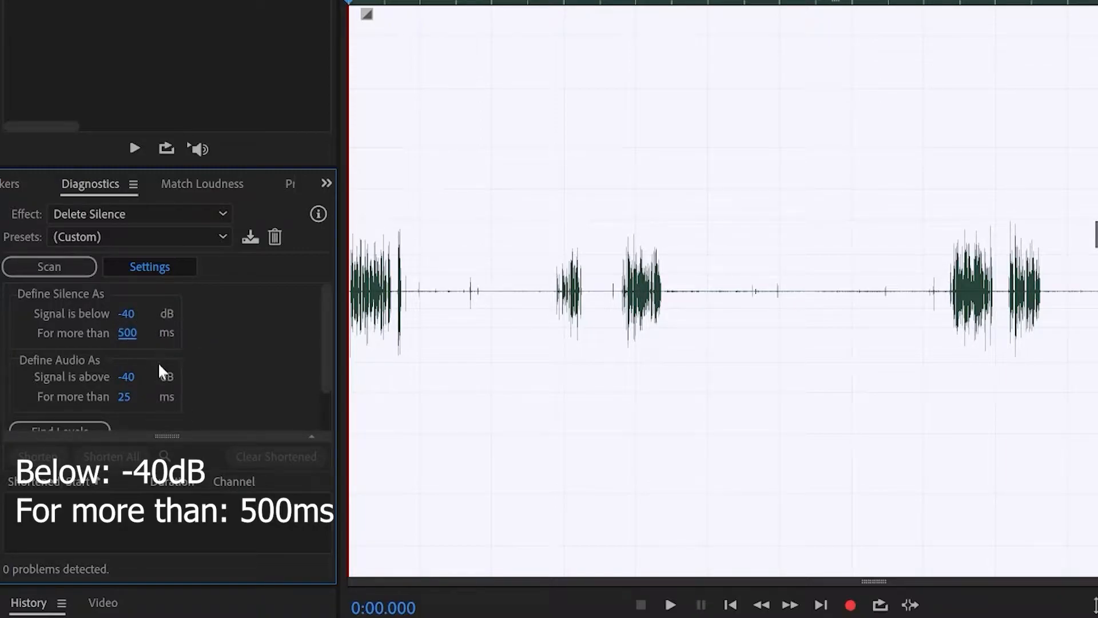
pyautogui.scroll(-1, 195, 359)
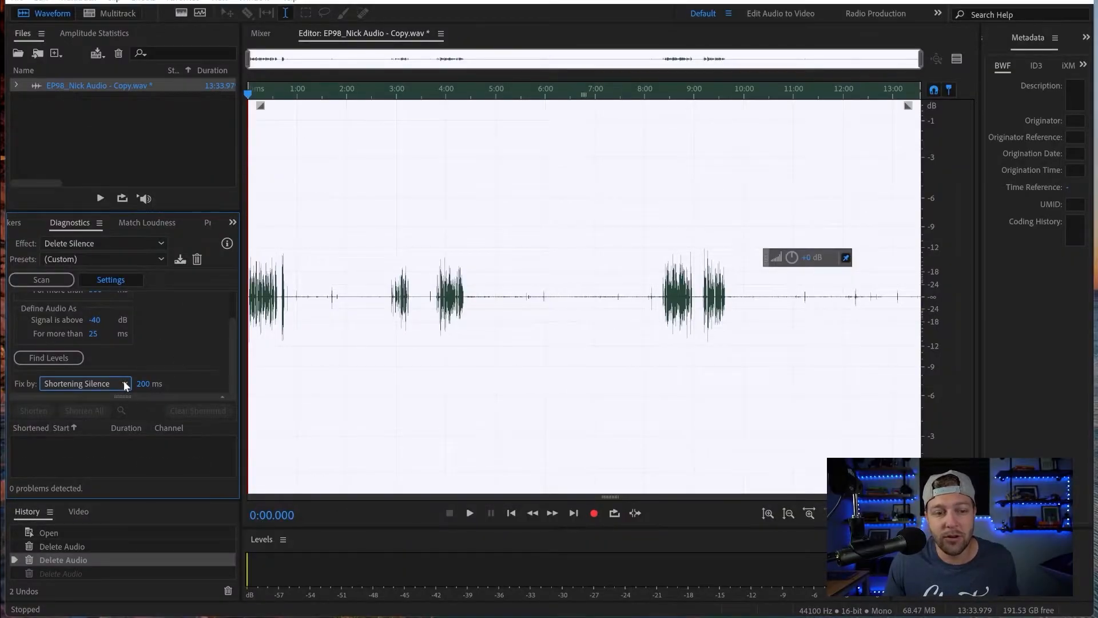
pyautogui.click(170, 426)
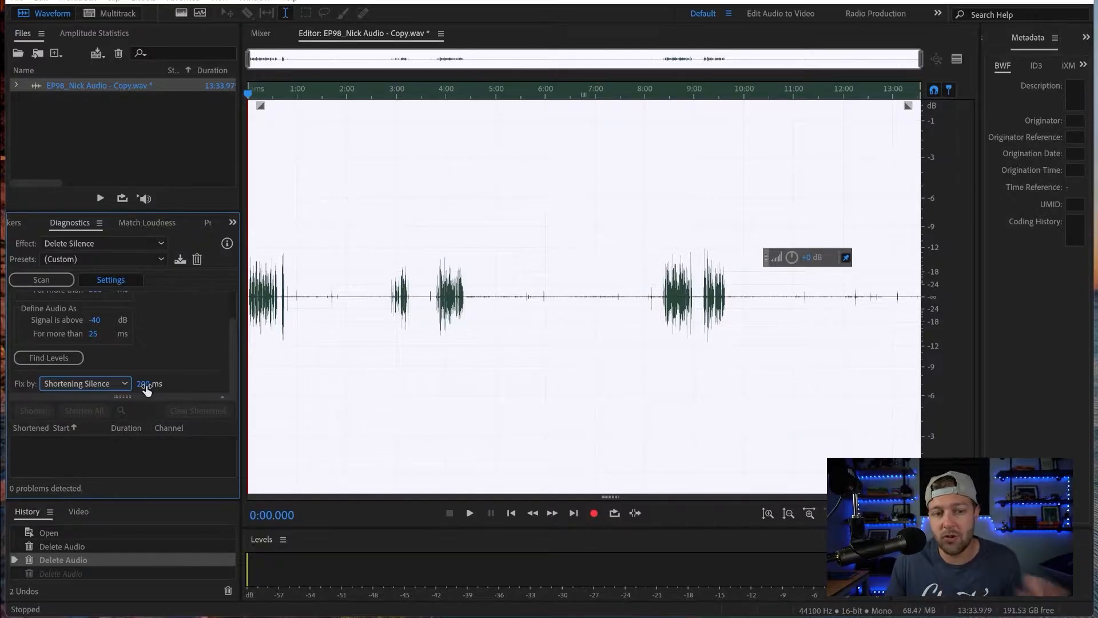
# Step: Scan the audio file for silences and look through the list of detected sections and their durations
pyautogui.scroll(2, 140, 355)
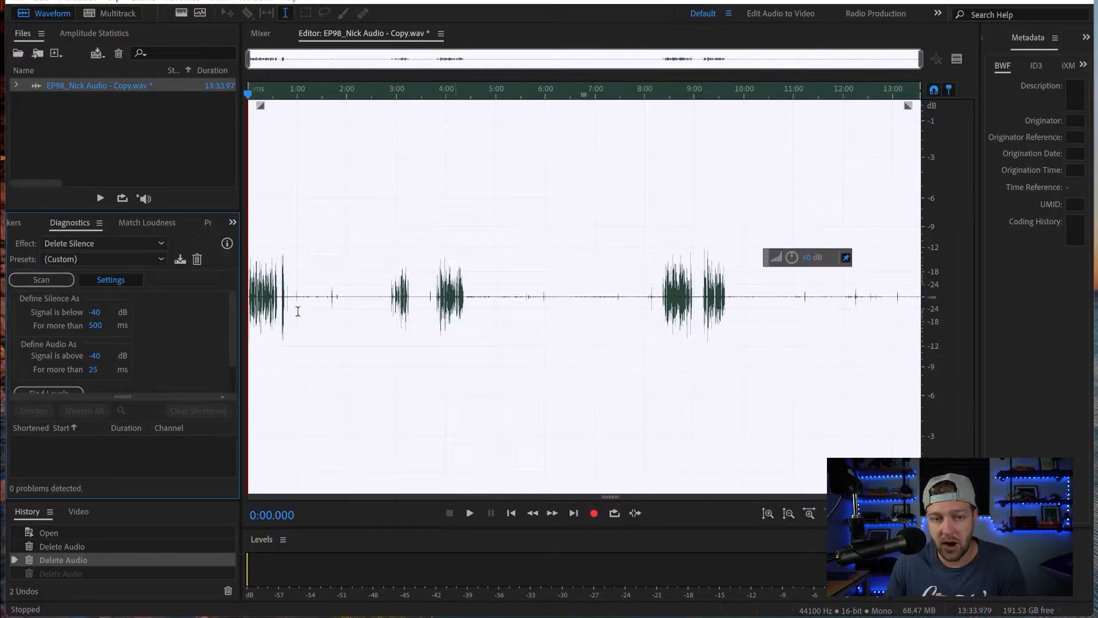
pyautogui.click(33, 280)
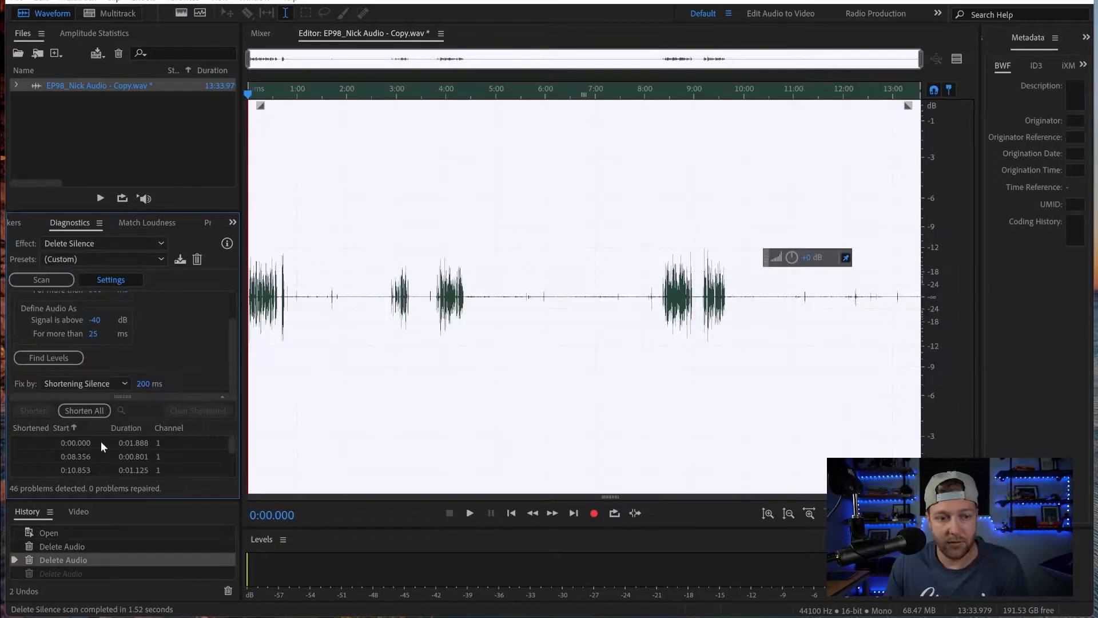
pyautogui.moveTo(136, 398); pyautogui.dragTo(137, 309)
pyautogui.scroll(-3, 139, 372)
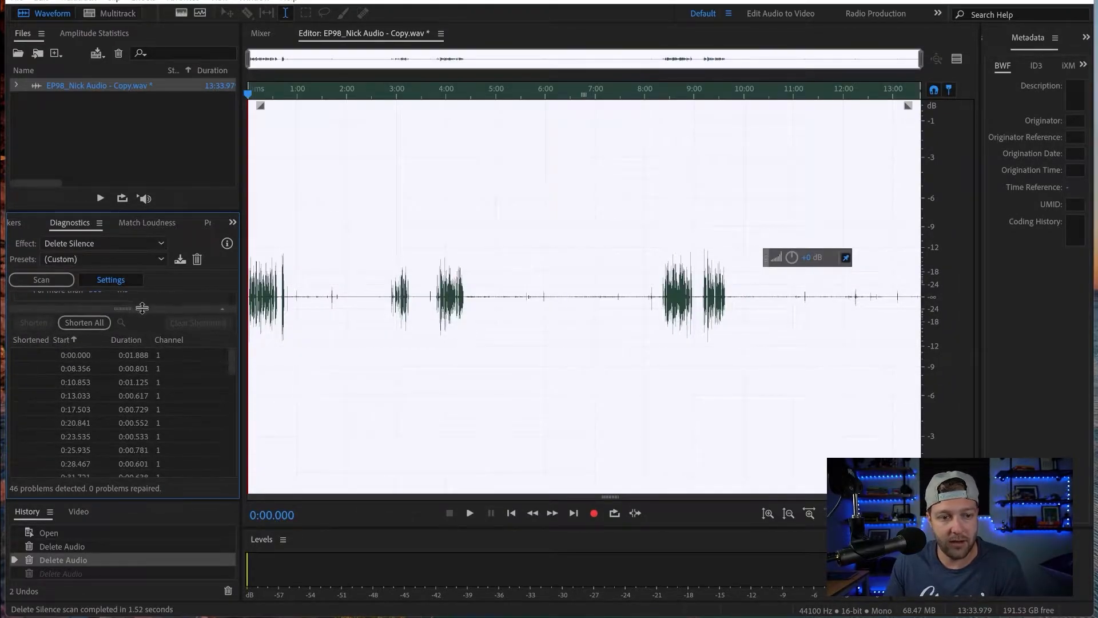
pyautogui.scroll(-10, 139, 373)
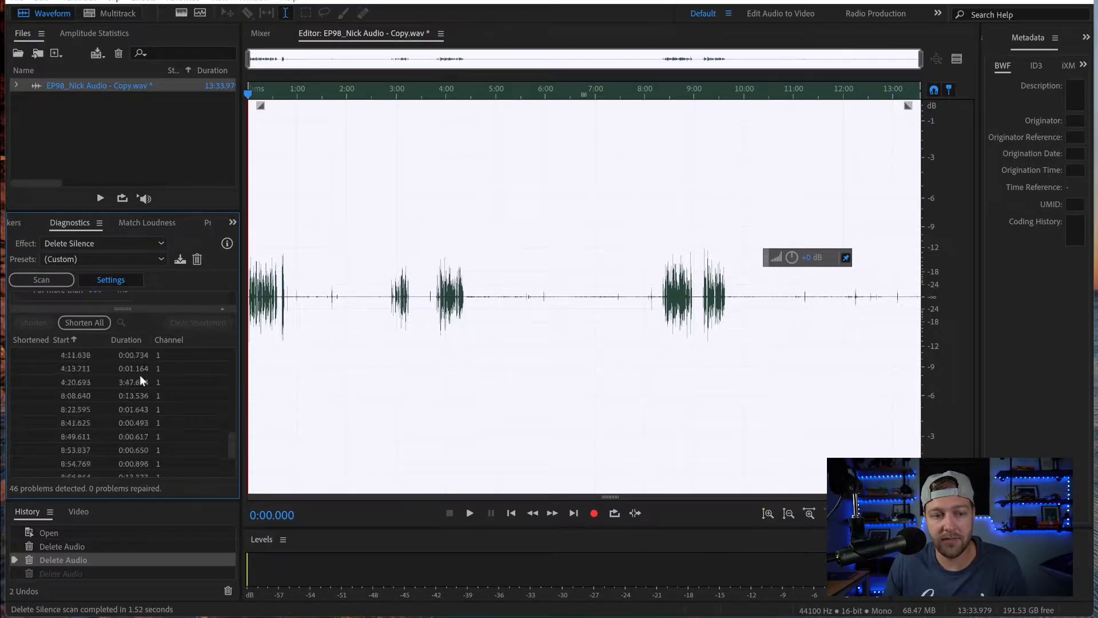
pyautogui.scroll(15, 137, 389)
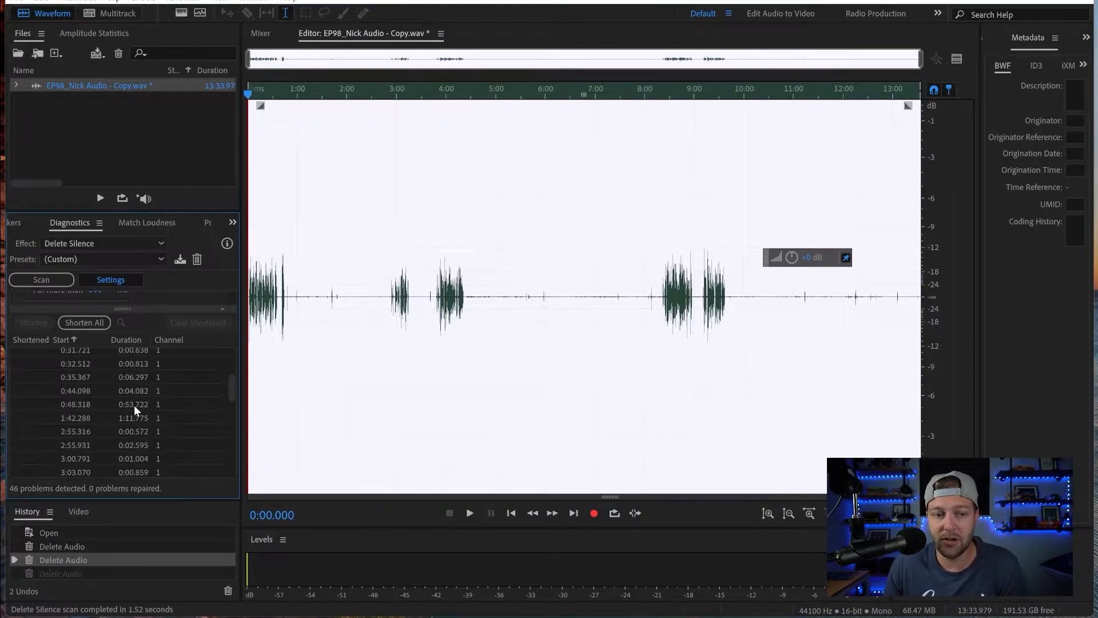
pyautogui.moveTo(135, 307); pyautogui.dragTo(142, 374)
pyautogui.scroll(3, 144, 340)
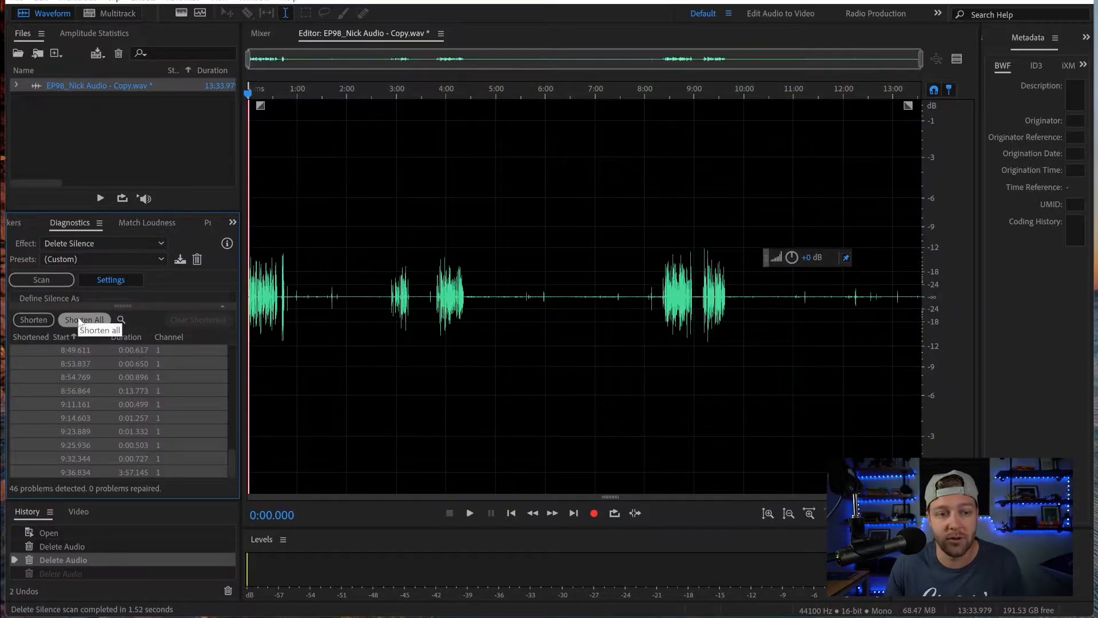
# Step: Shorten all the detected silences, undoing and redoing the edit to compare it with the original waveform
pyautogui.click(80, 320)
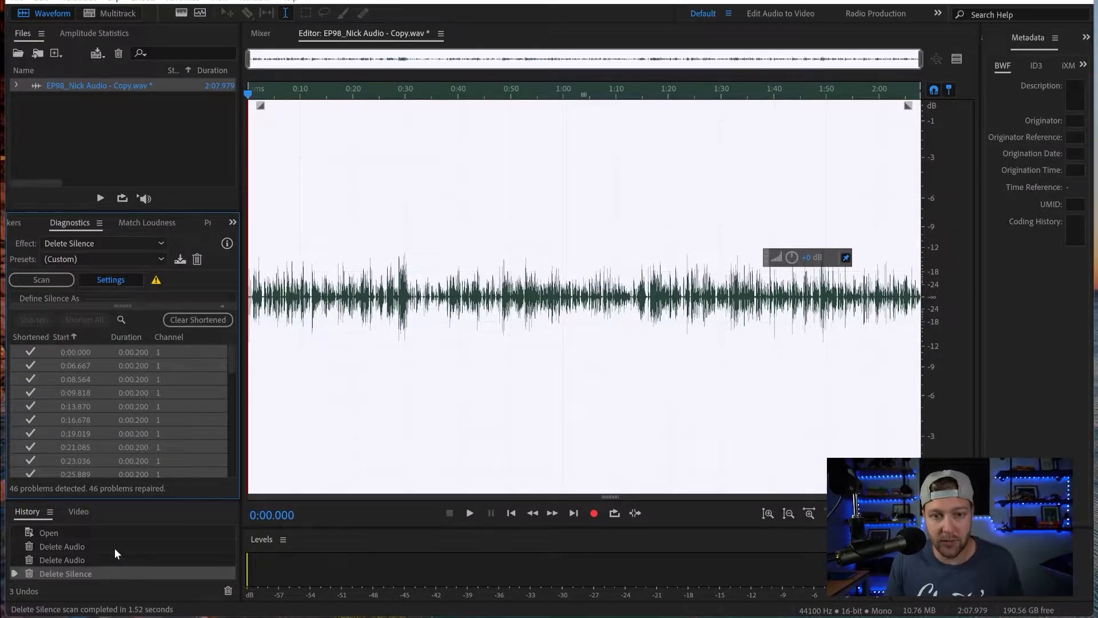
pyautogui.hotkey('ctrl', 'z')
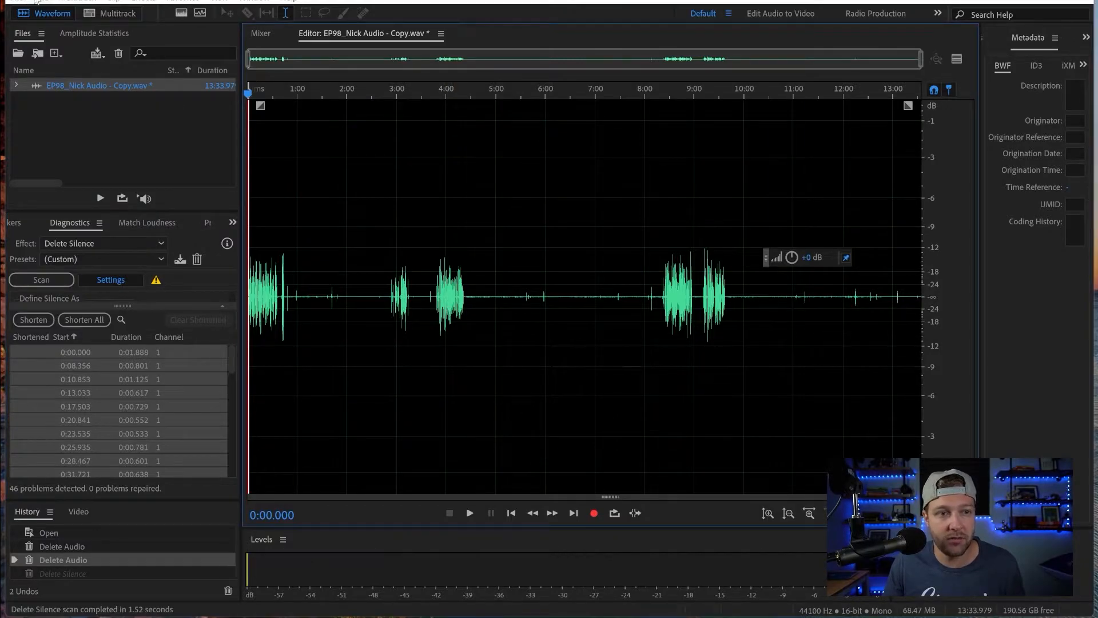
pyautogui.hotkey('ctrl', 'shift', 'z')
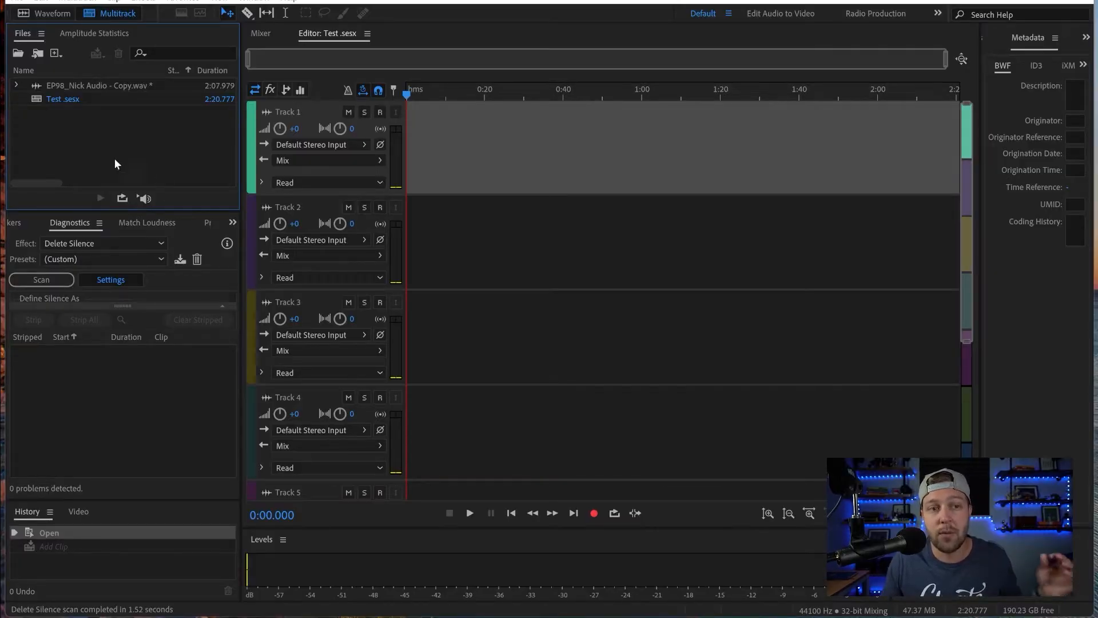
# Step: Place EP98_Nick Audio - Copy.wav at the start of Track 1 in the Test.sesx multitrack session and briefly preview it
pyautogui.moveTo(63, 85); pyautogui.dragTo(386, 149)
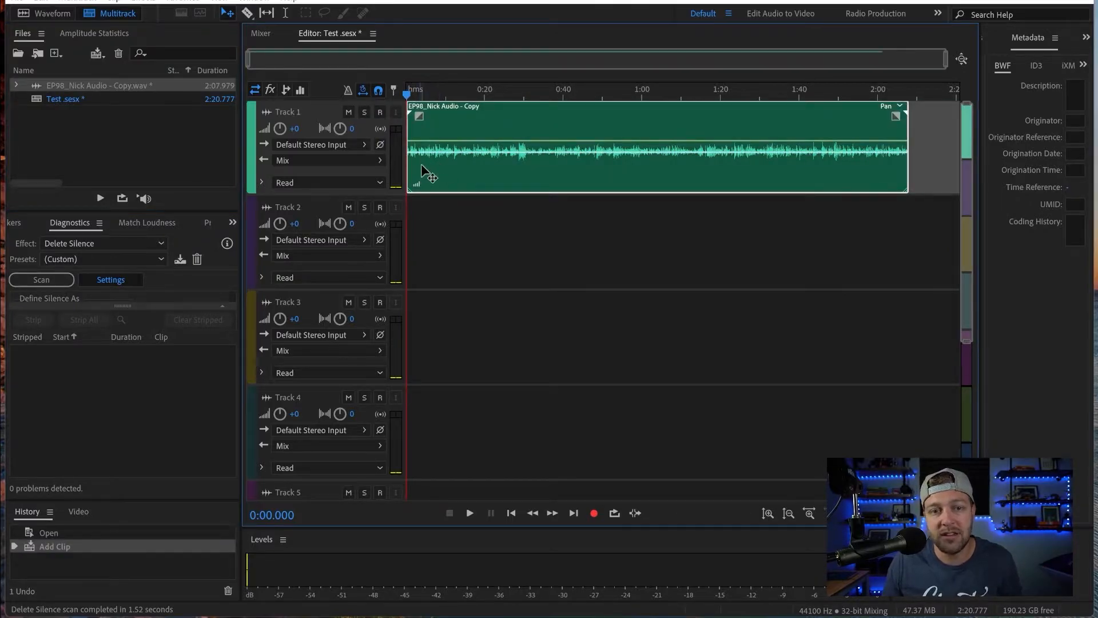
pyautogui.moveTo(411, 96); pyautogui.dragTo(571, 106)
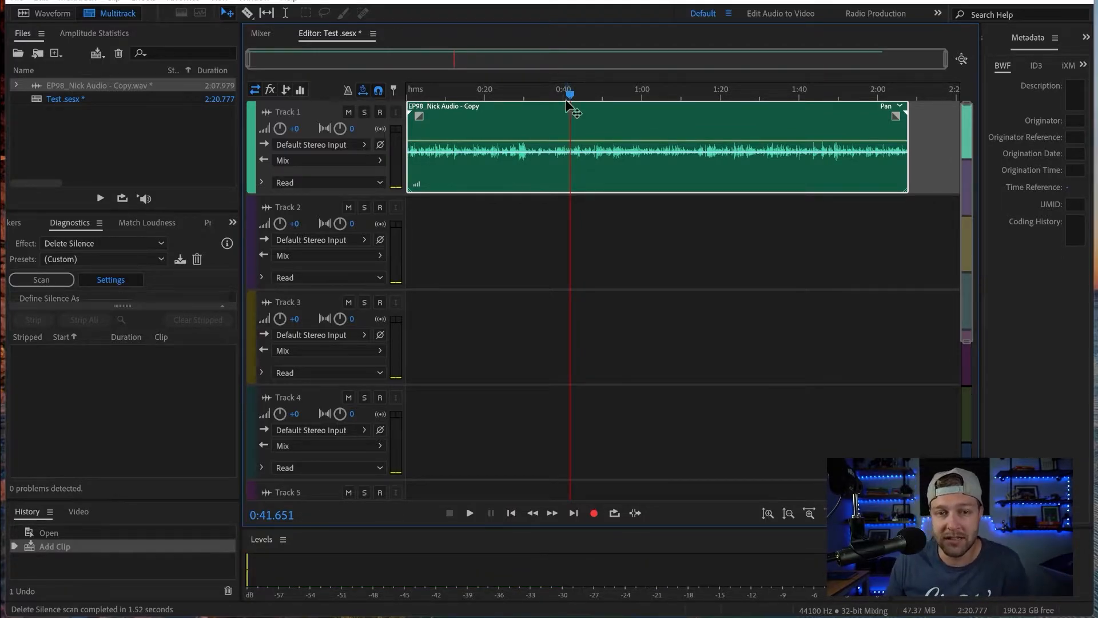
pyautogui.moveTo(535, 100); pyautogui.dragTo(397, 90)
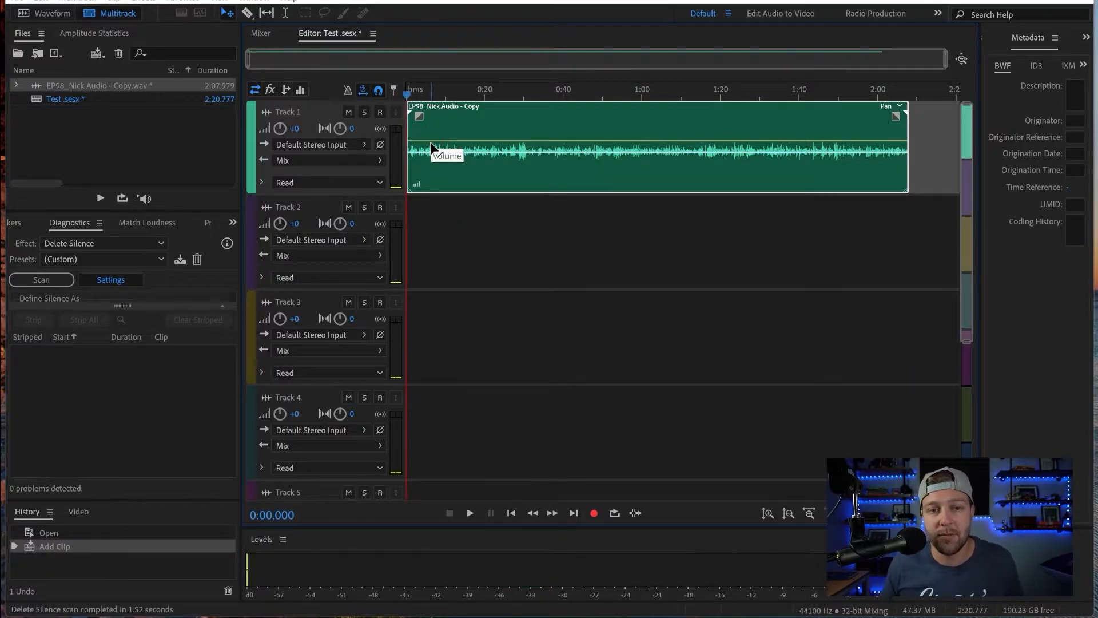
pyautogui.press('space')
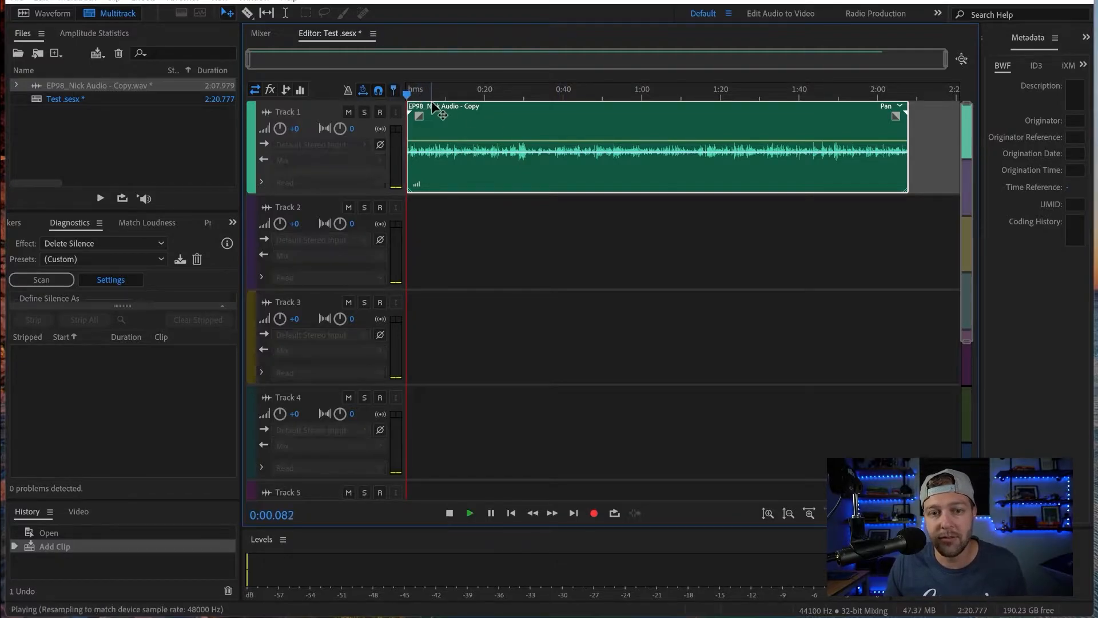
pyautogui.press('space')
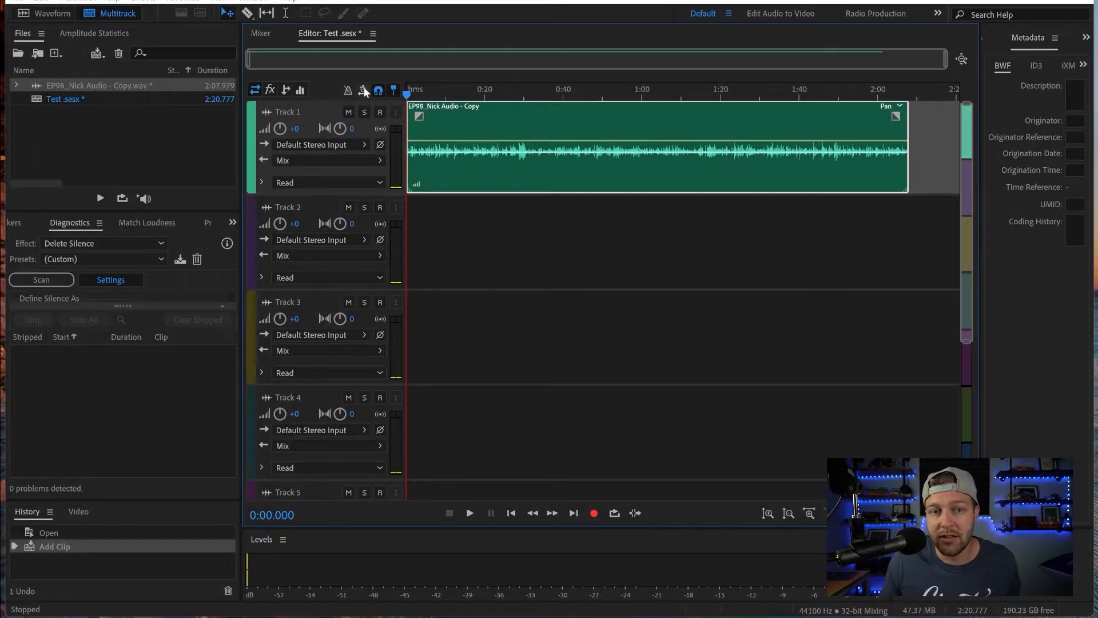
# Step: With global clip stretching enabled, compress the Track 1 clip from its end to 52% of its length
pyautogui.click(363, 92)
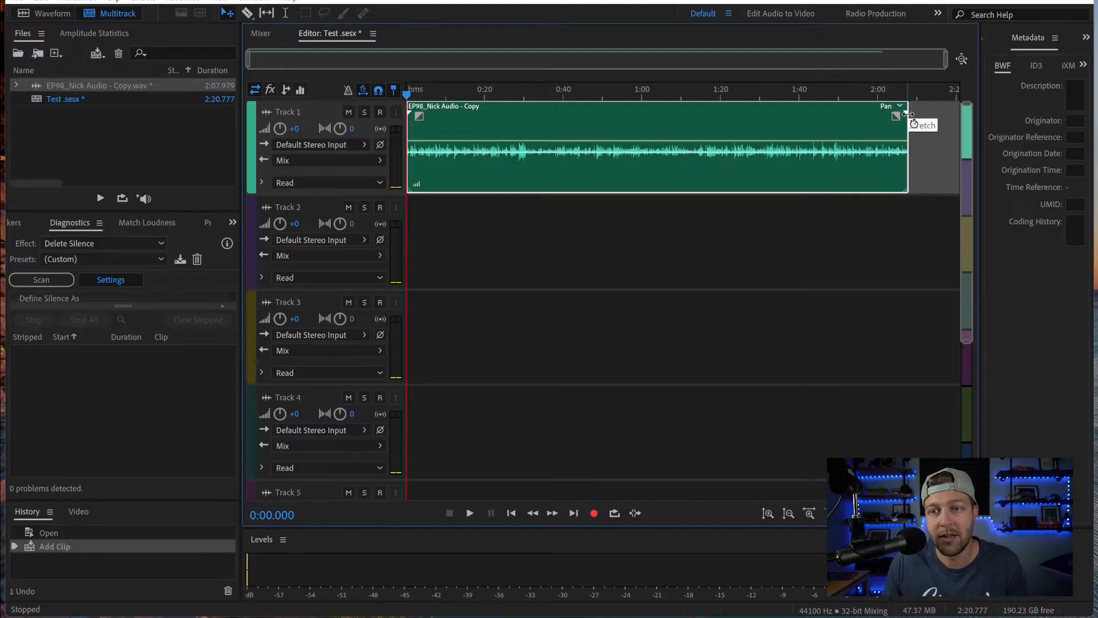
pyautogui.moveTo(910, 115); pyautogui.dragTo(719, 138)
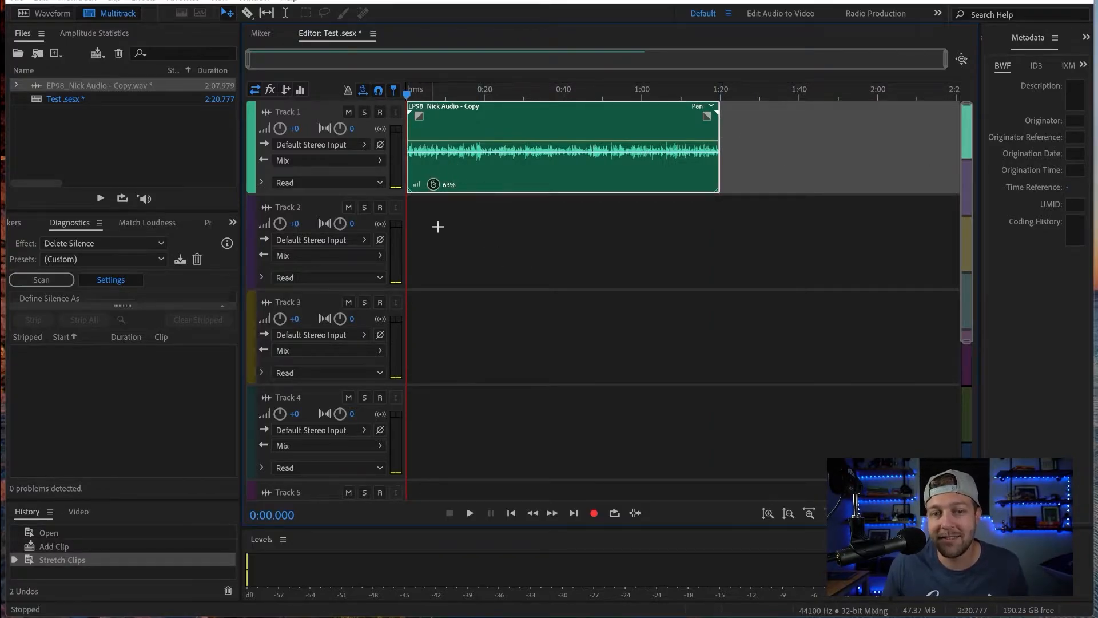
pyautogui.moveTo(719, 118); pyautogui.dragTo(669, 116)
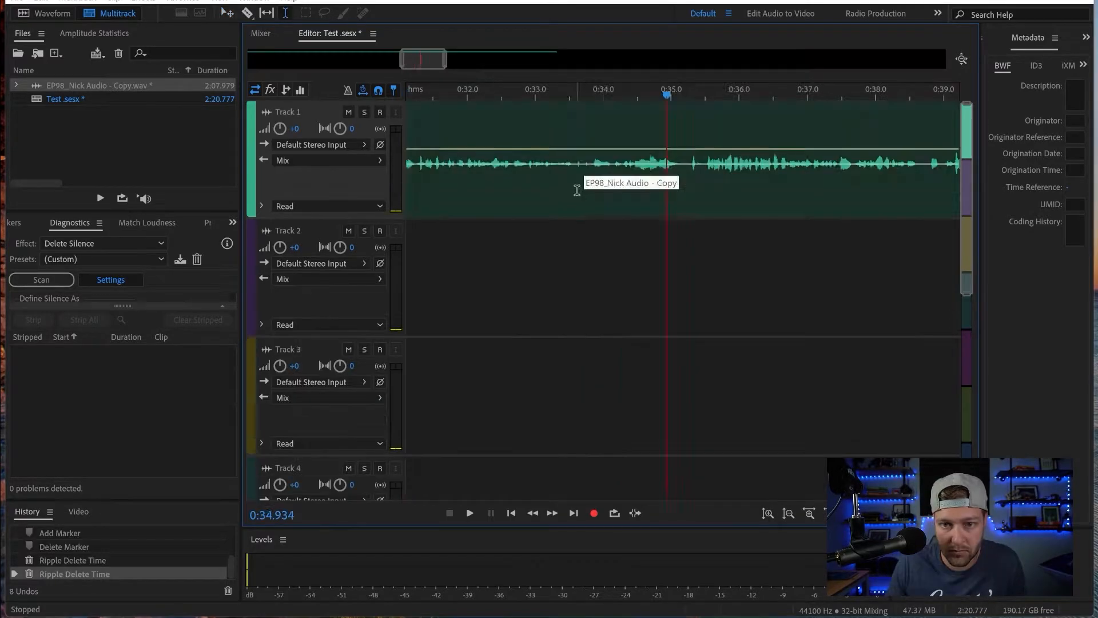
# Step: Ripple-delete the Track 1 section from about 0:52.6 to 0:55 and one more short section of the recording
pyautogui.moveTo(699, 138); pyautogui.dragTo(867, 160)
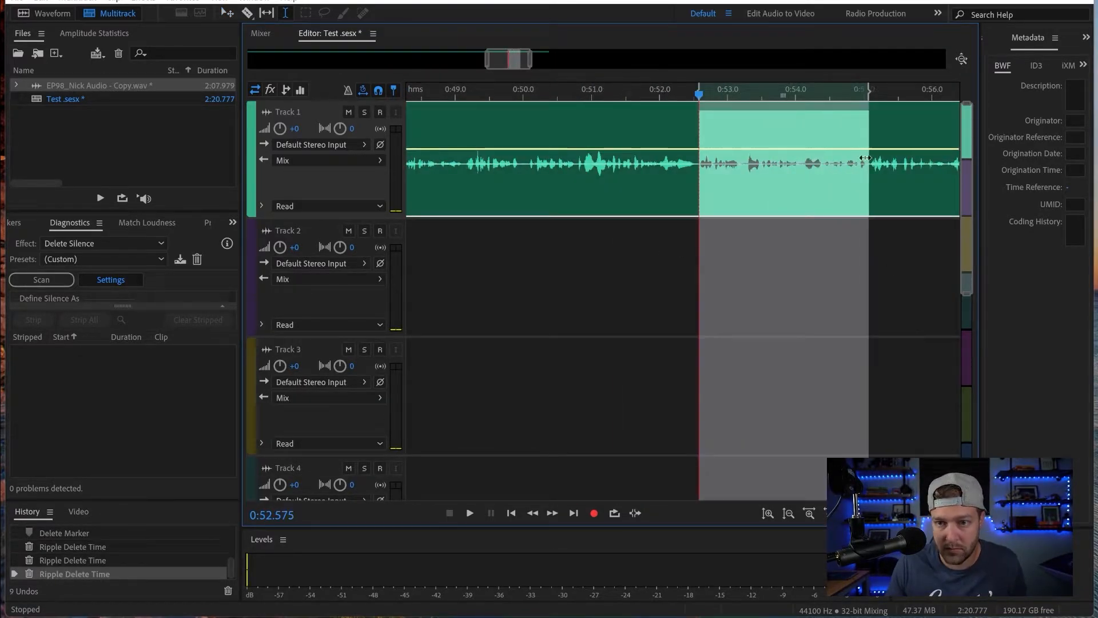
pyautogui.hotkey('ctrl', 'shift', 'BackSpace')
pyautogui.scroll(-6, 698, 247)
pyautogui.scroll(7, 749, 248)
pyautogui.moveTo(720, 191); pyautogui.dragTo(823, 194)
pyautogui.hotkey('ctrl', 'shift', 'BackSpace')
pyautogui.scroll(-7, 616, 268)
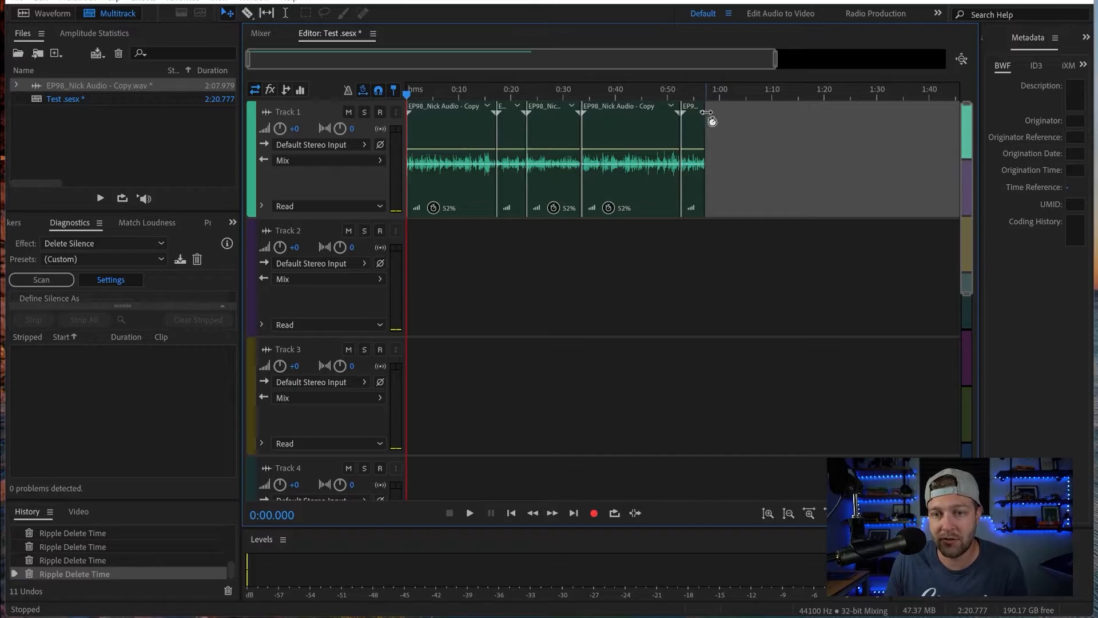
# Step: Try stretching only the last Track 1 clip to 410% and moving it, and undo both changes
pyautogui.moveTo(708, 115); pyautogui.dragTo(873, 160)
pyautogui.moveTo(749, 153); pyautogui.dragTo(870, 155)
pyautogui.hotkey('ctrl', 'z')
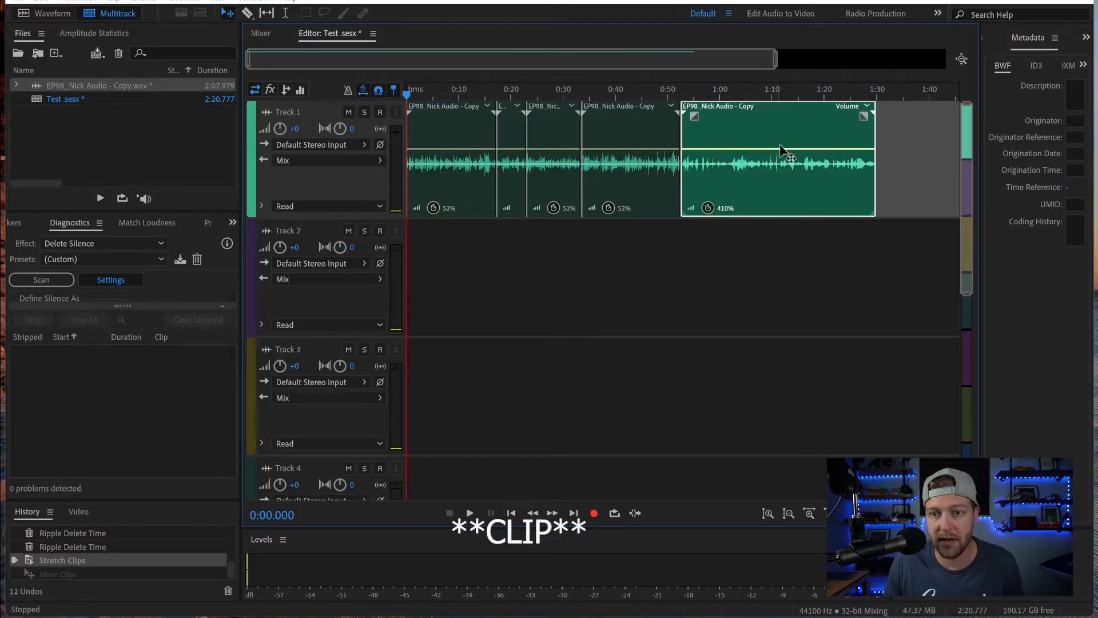
pyautogui.hotkey('ctrl', 'z')
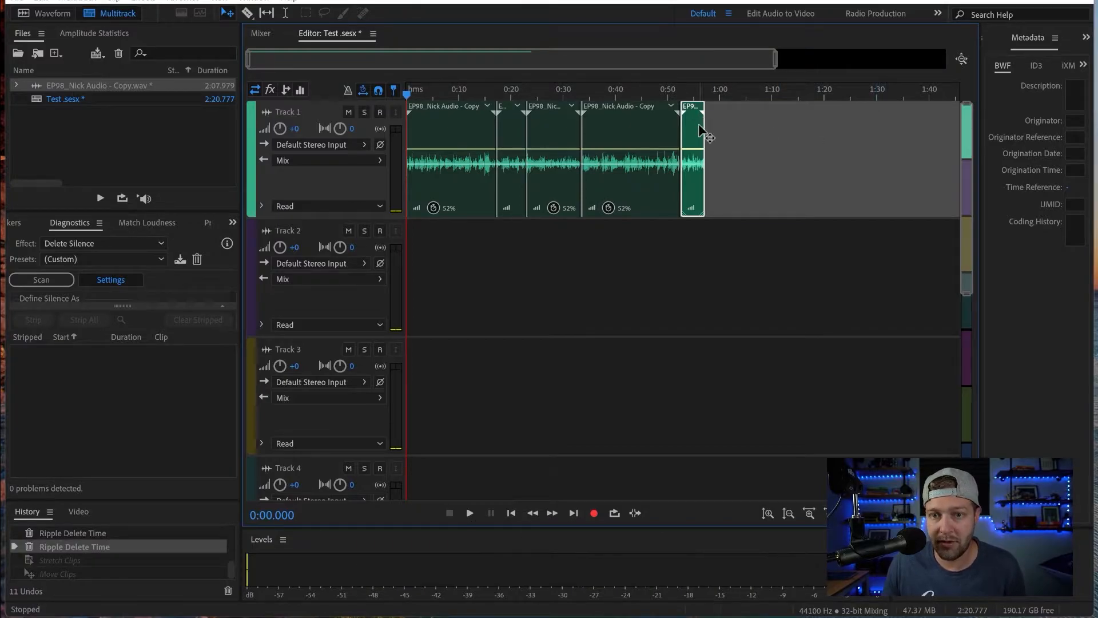
# Step: Select all the clips on Track 1, stretch them together back to 100% and return the playhead near the start
pyautogui.click(740, 127)
pyautogui.moveTo(776, 150); pyautogui.dragTo(449, 197)
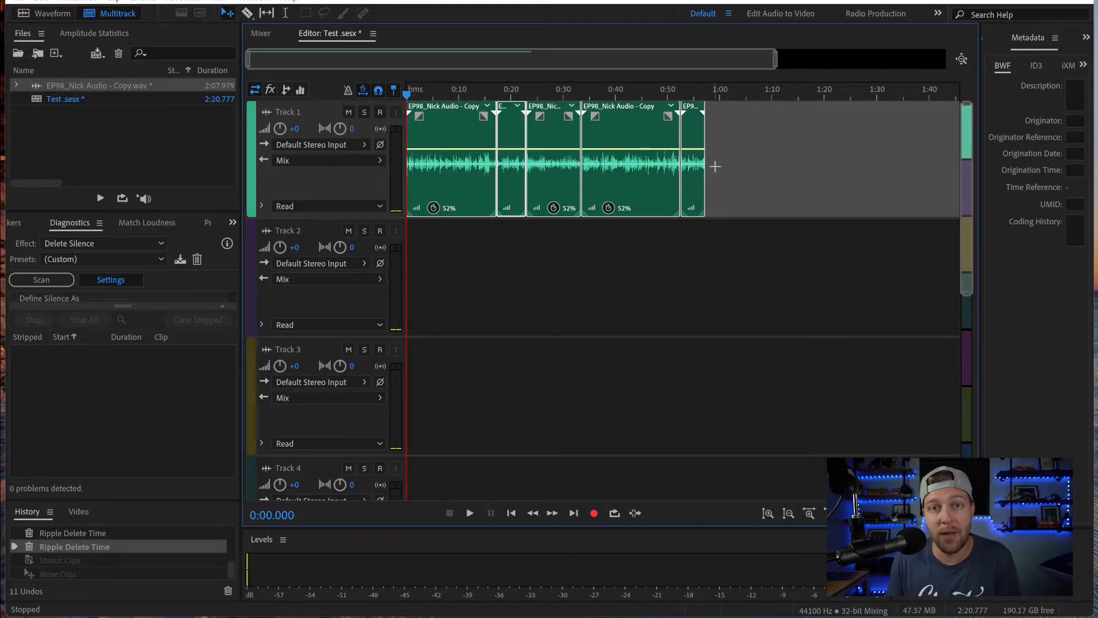
pyautogui.hotkey('ctrl', 'a')
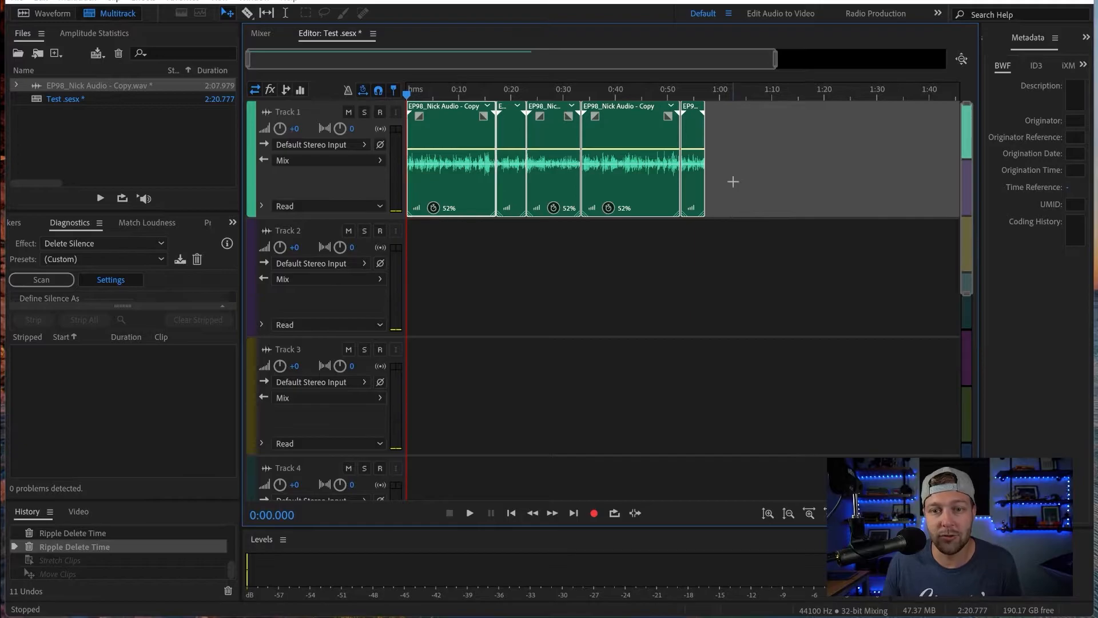
pyautogui.click(835, 165)
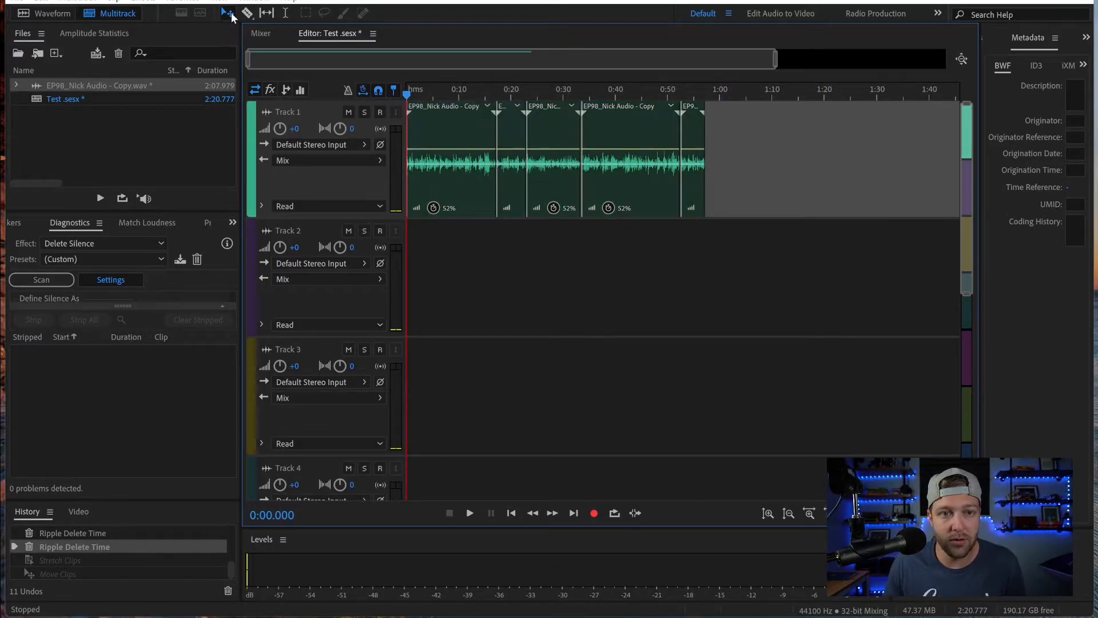
pyautogui.moveTo(737, 162); pyautogui.dragTo(407, 176)
pyautogui.moveTo(705, 114); pyautogui.dragTo(838, 116)
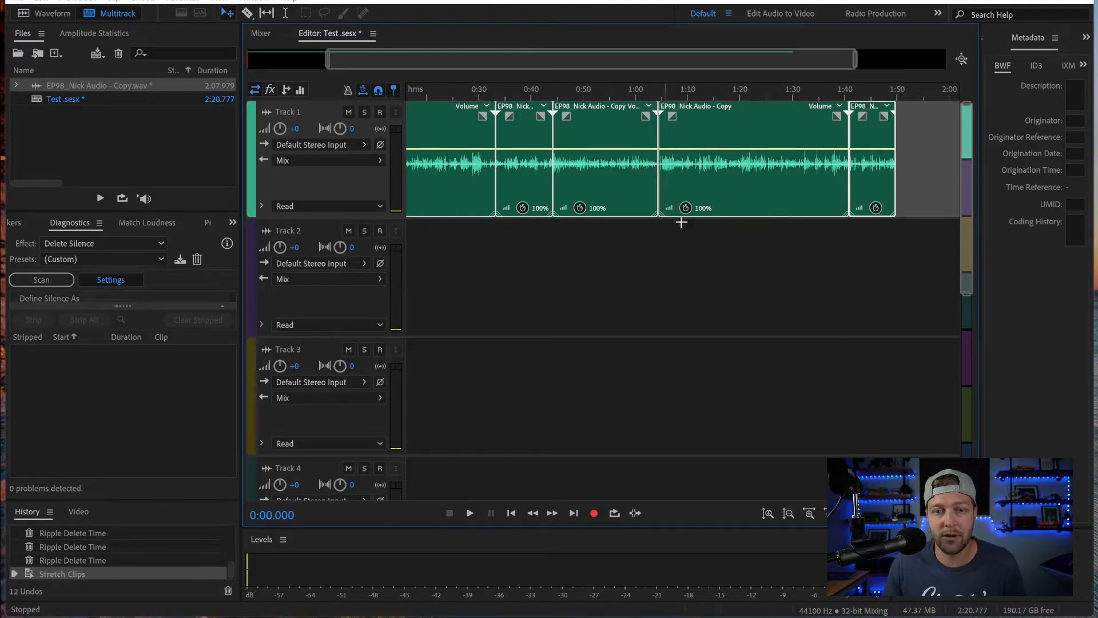
pyautogui.moveTo(665, 91); pyautogui.dragTo(375, 93)
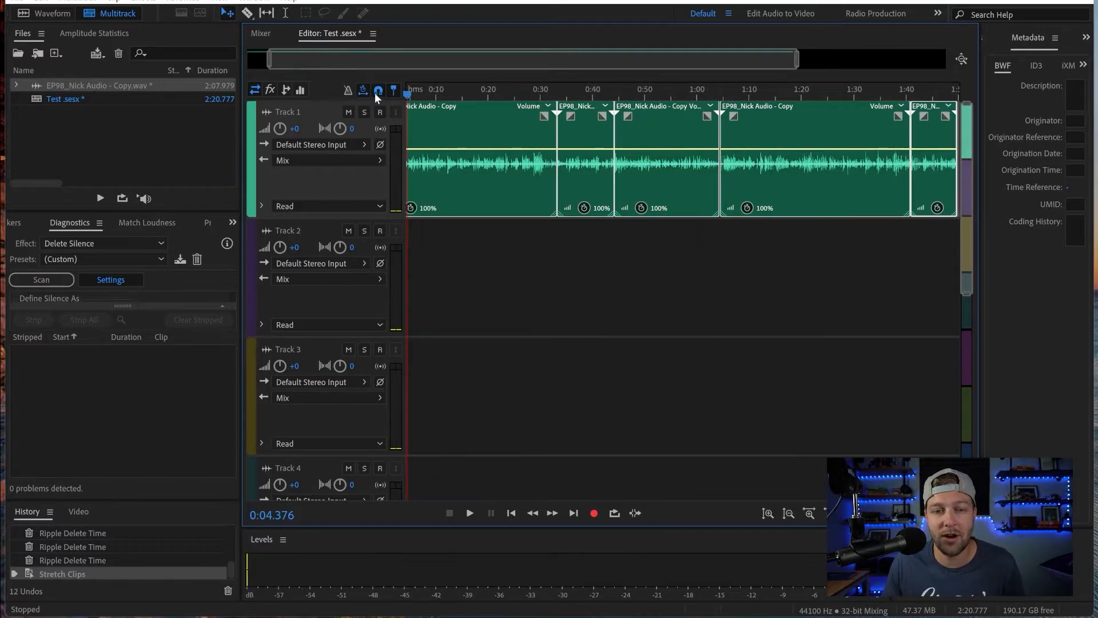
pyautogui.scroll(-5, 438, 304)
pyautogui.scroll(5, 425, 255)
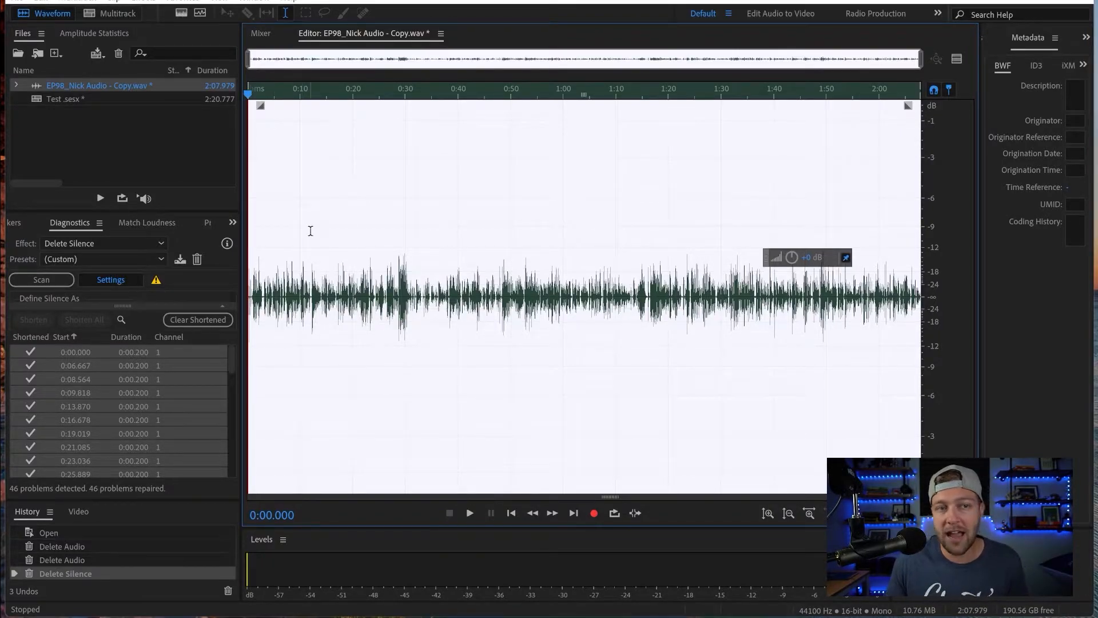
# Step: Start recording a new favorite for the EP98 audio copy in the waveform editor
pyautogui.click(153, 2)
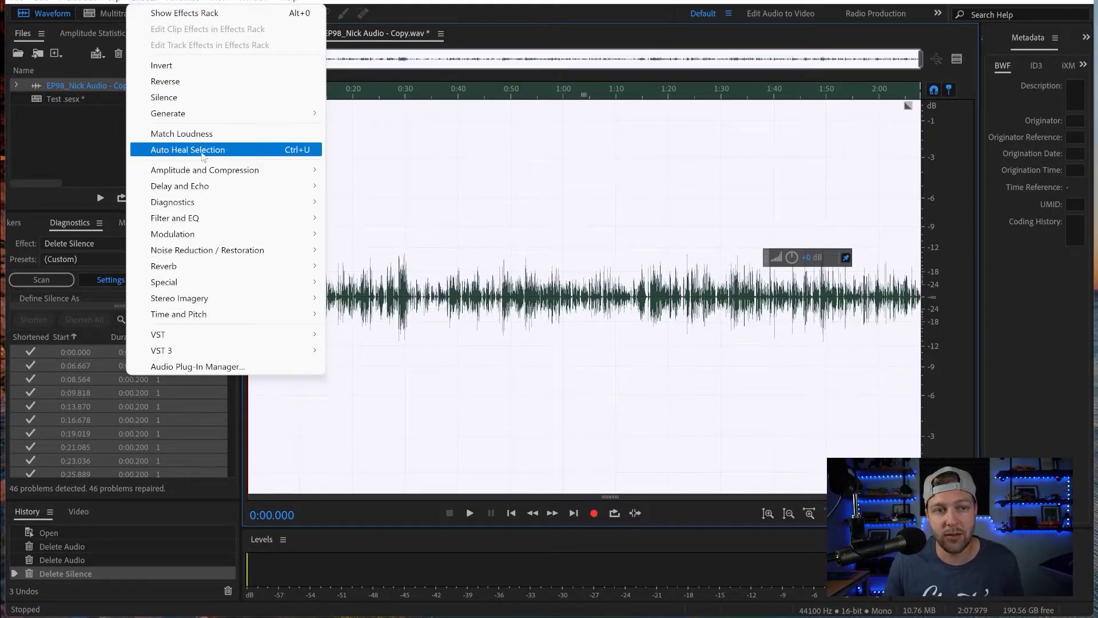
pyautogui.moveTo(175, 3)
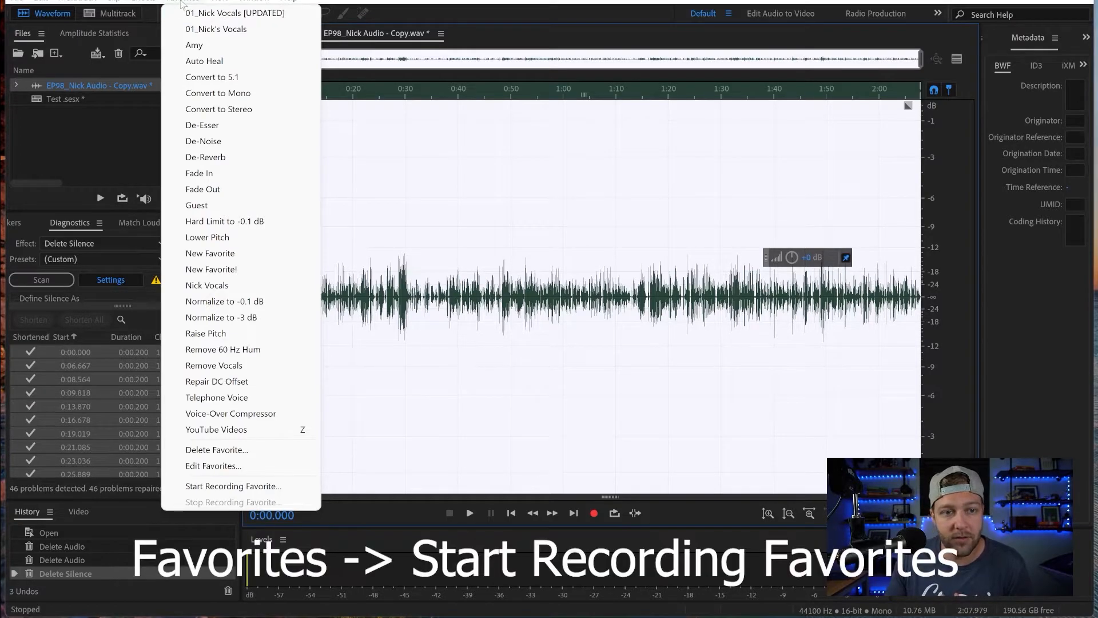
pyautogui.click(242, 489)
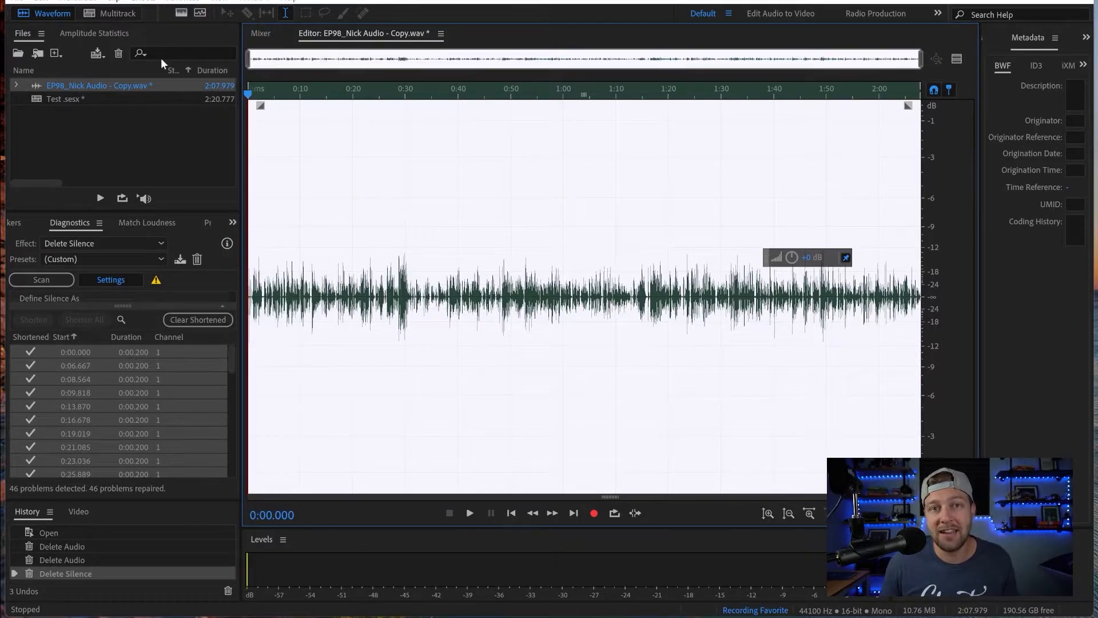
# Step: Apply the Dynamics effect to the whole recording with its current custom compressor settings
pyautogui.click(142, 2)
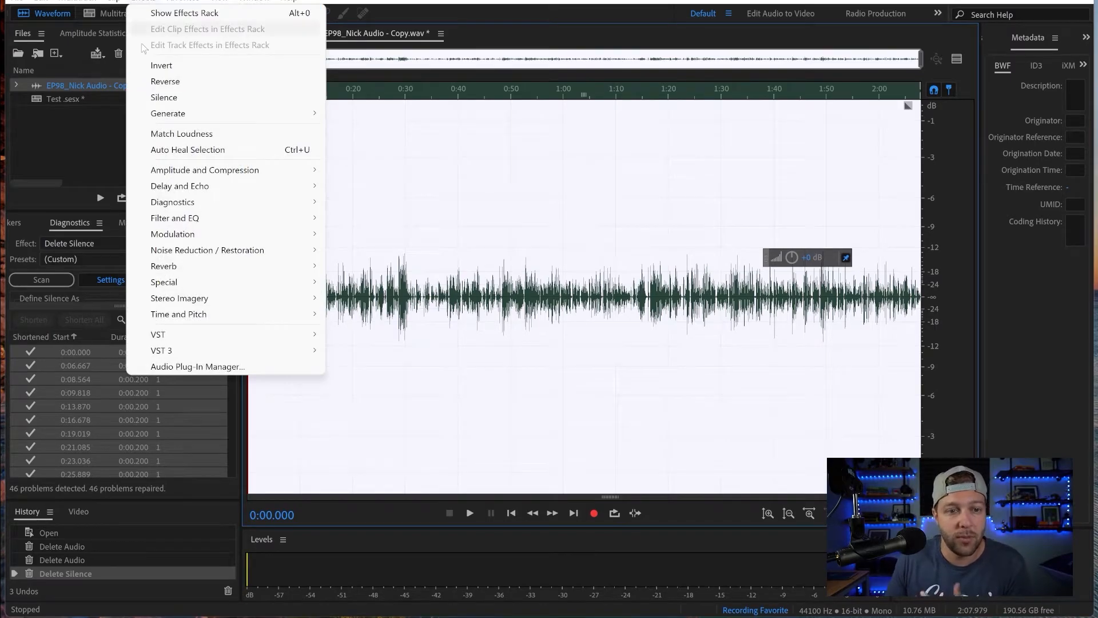
pyautogui.moveTo(258, 170)
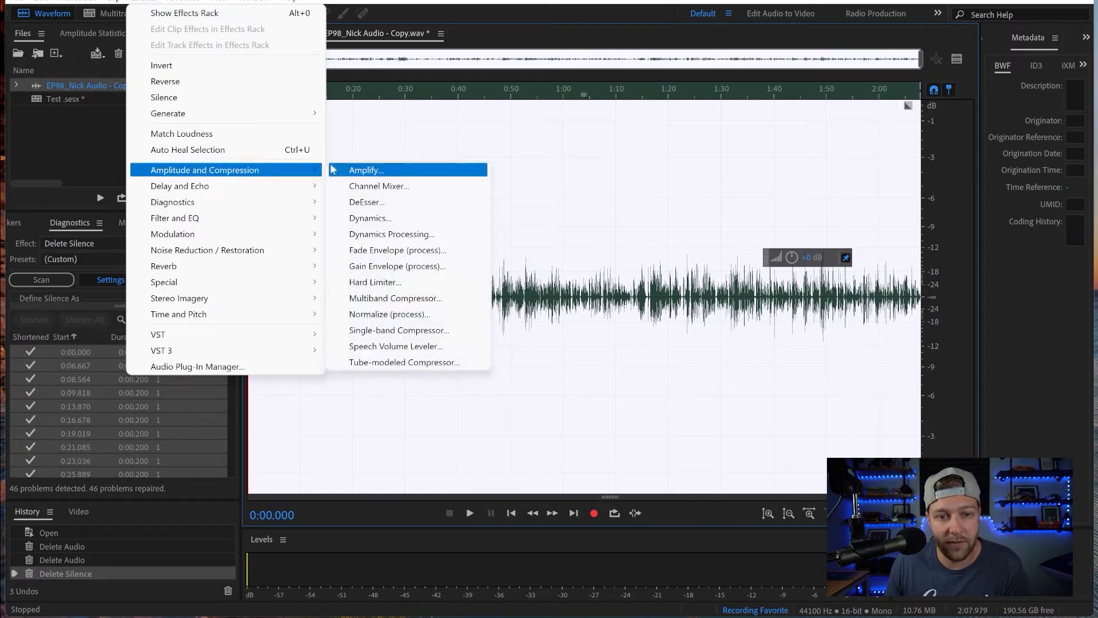
pyautogui.click(366, 218)
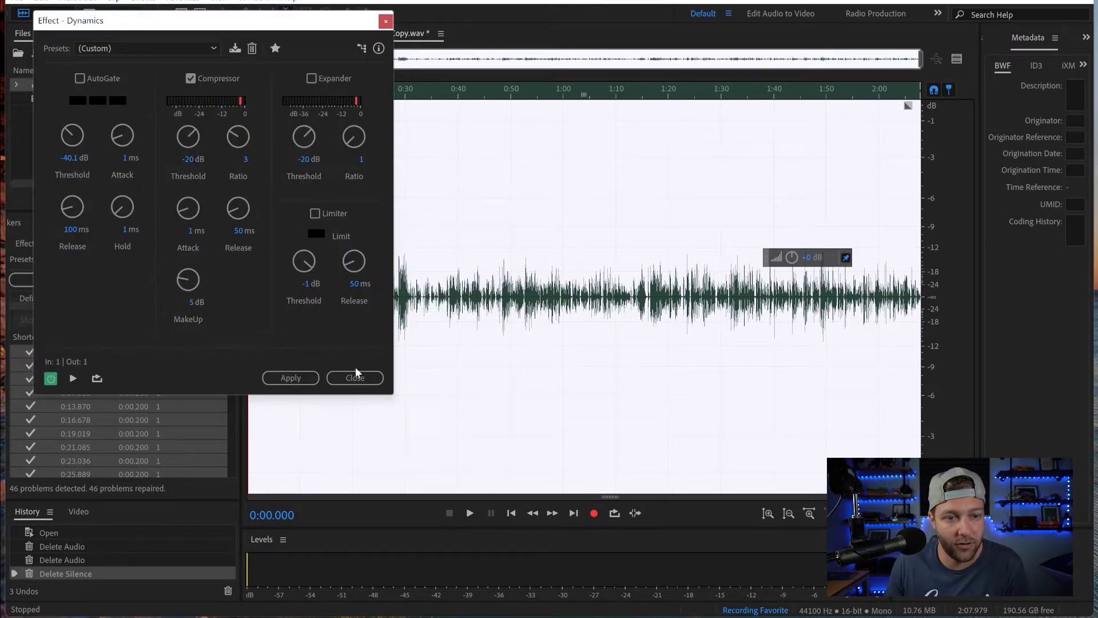
pyautogui.click(290, 378)
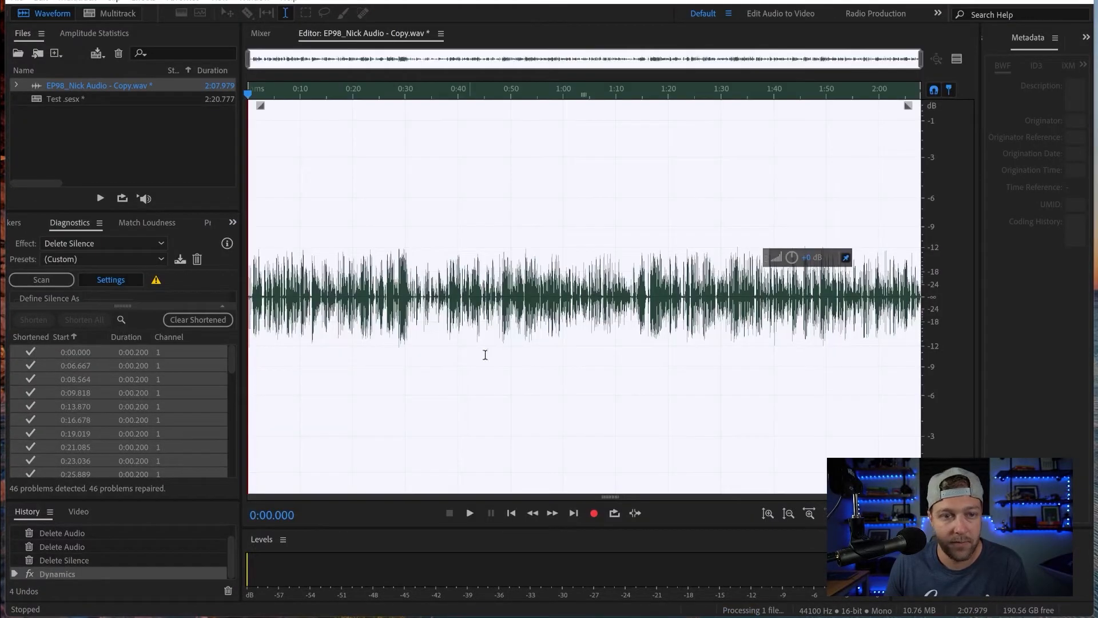
# Step: Apply the Parametric Equalizer to the whole recording using the custom preset saved under the host's first name
pyautogui.click(143, 1)
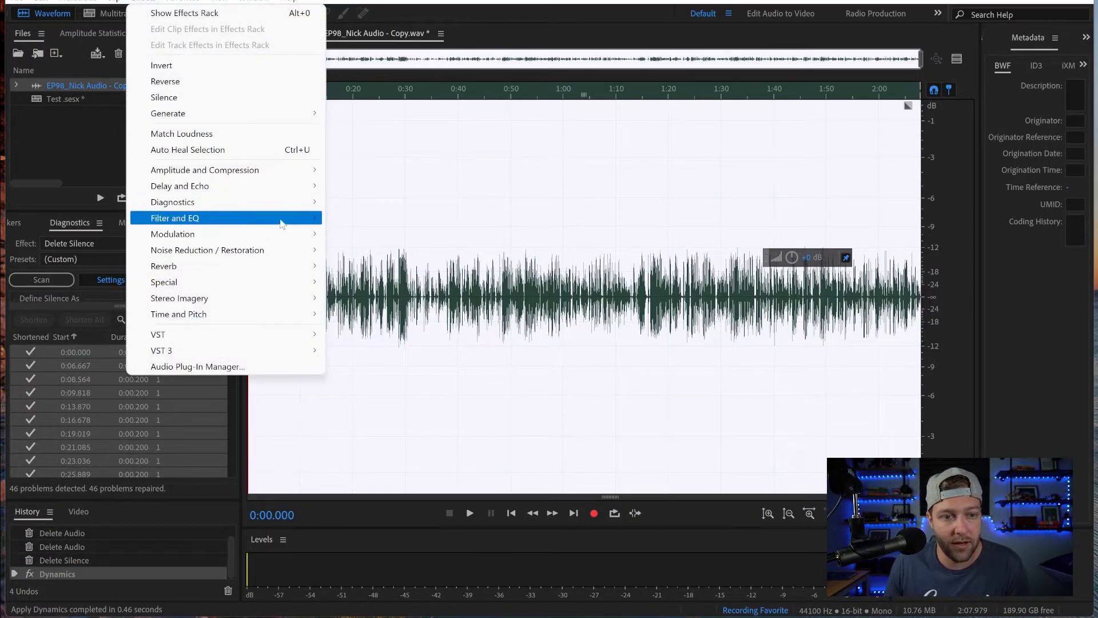
pyautogui.moveTo(281, 216)
pyautogui.click(355, 299)
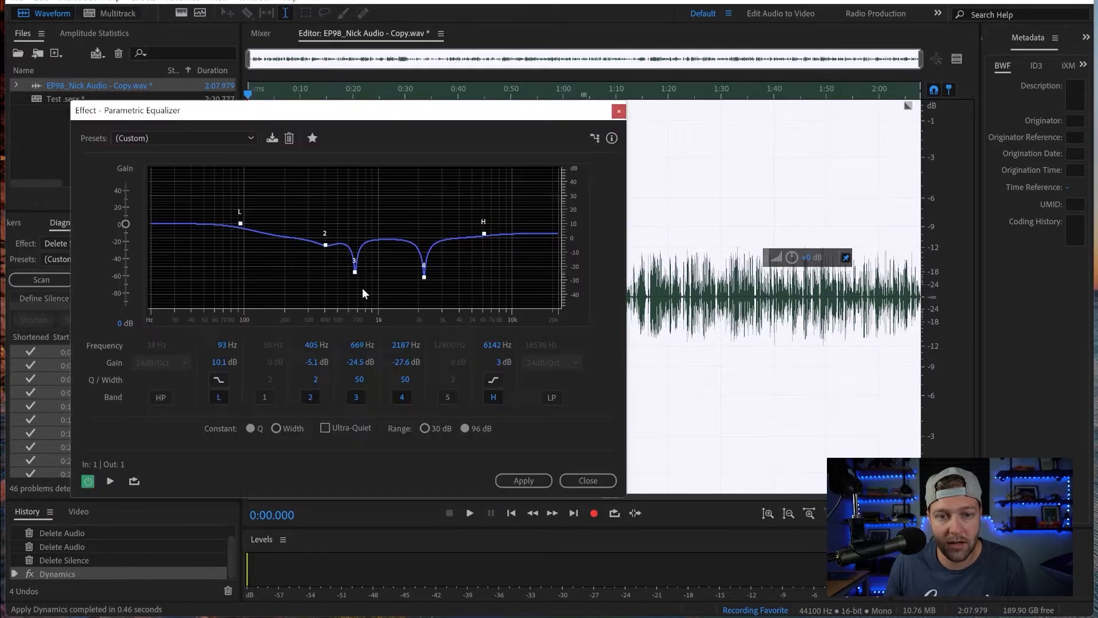
pyautogui.click(240, 138)
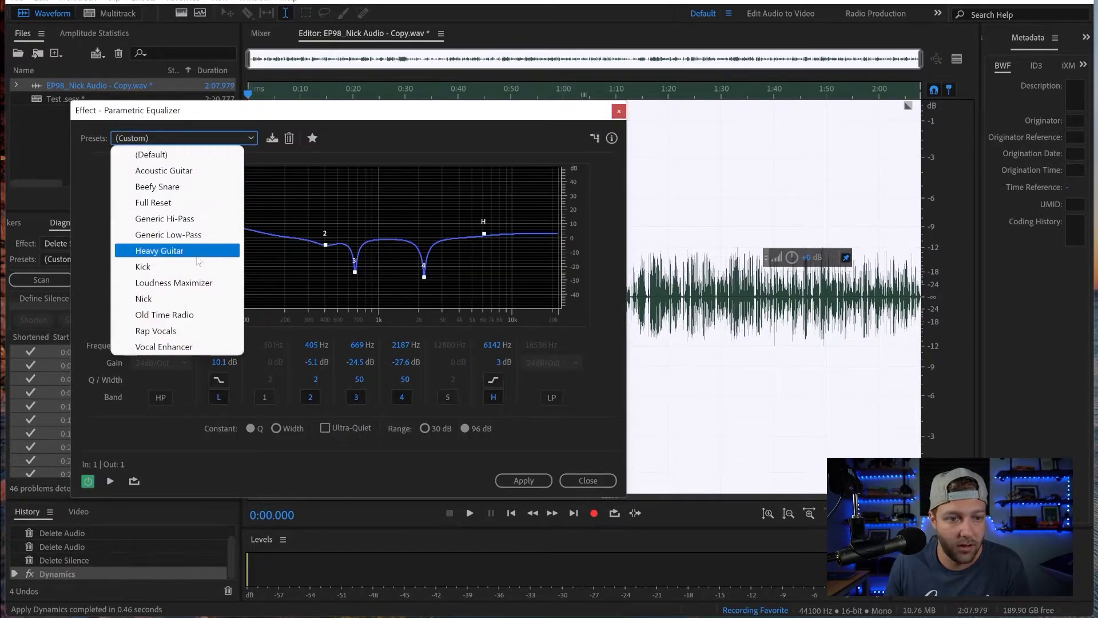
pyautogui.click(169, 302)
pyautogui.moveTo(308, 113); pyautogui.dragTo(432, 26)
pyautogui.click(647, 395)
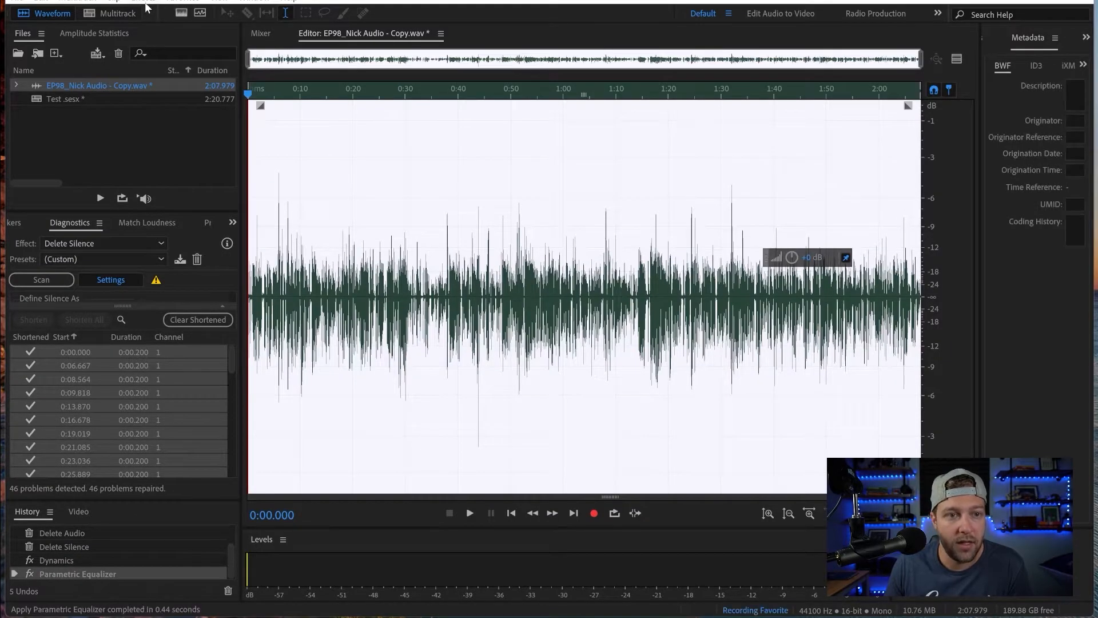
# Step: Apply the Dynamics effect a second time to the equalized recording, keeping its current settings
pyautogui.click(148, 2)
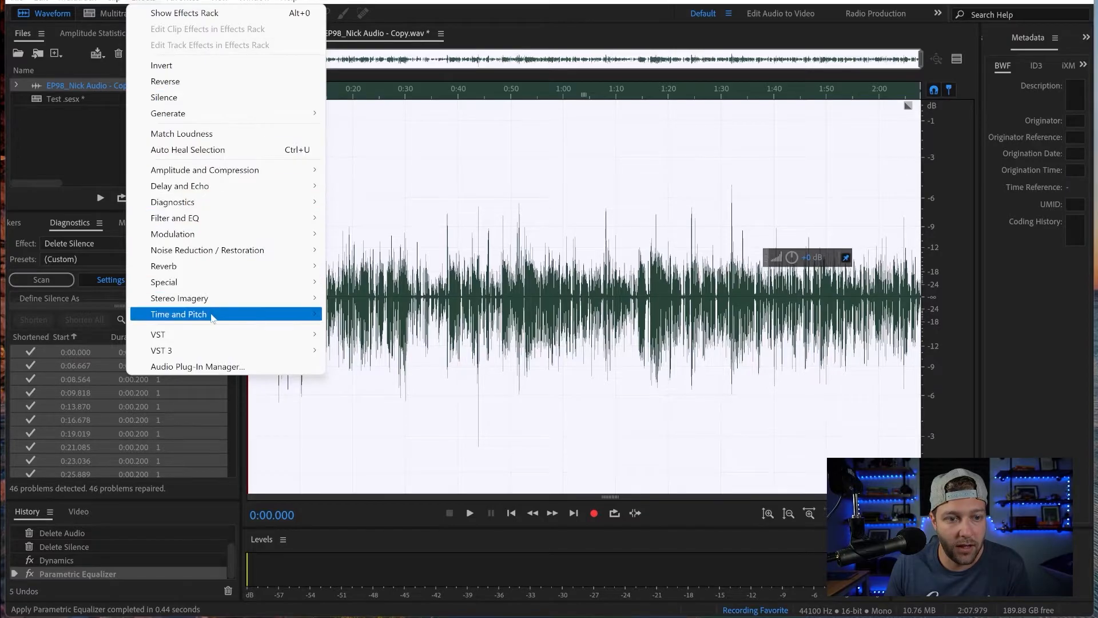
pyautogui.moveTo(329, 170)
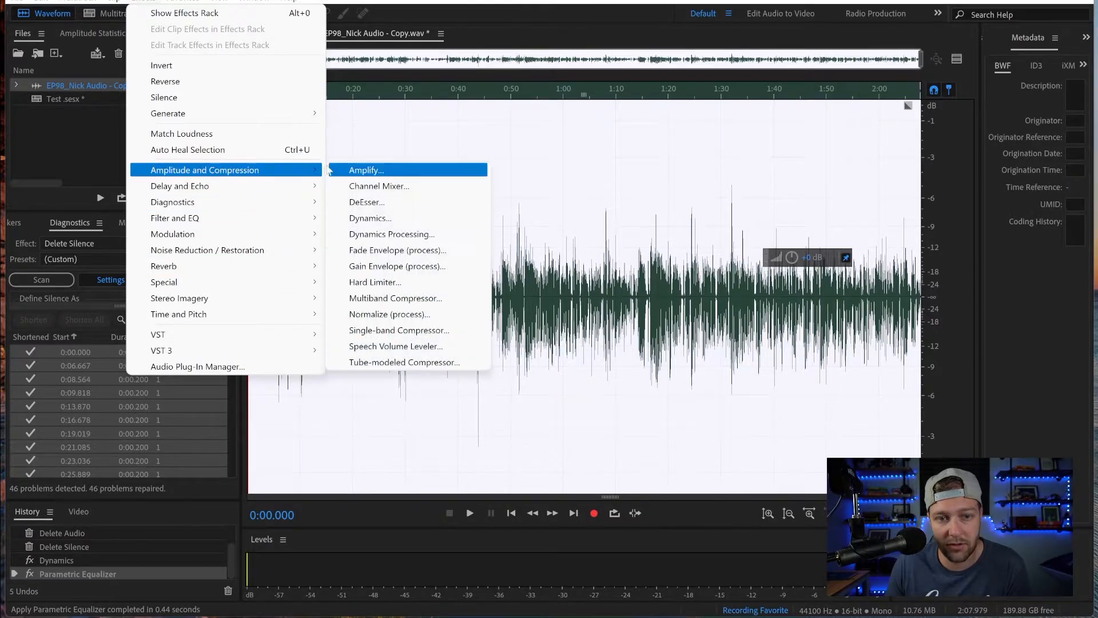
pyautogui.click(371, 219)
pyautogui.click(283, 376)
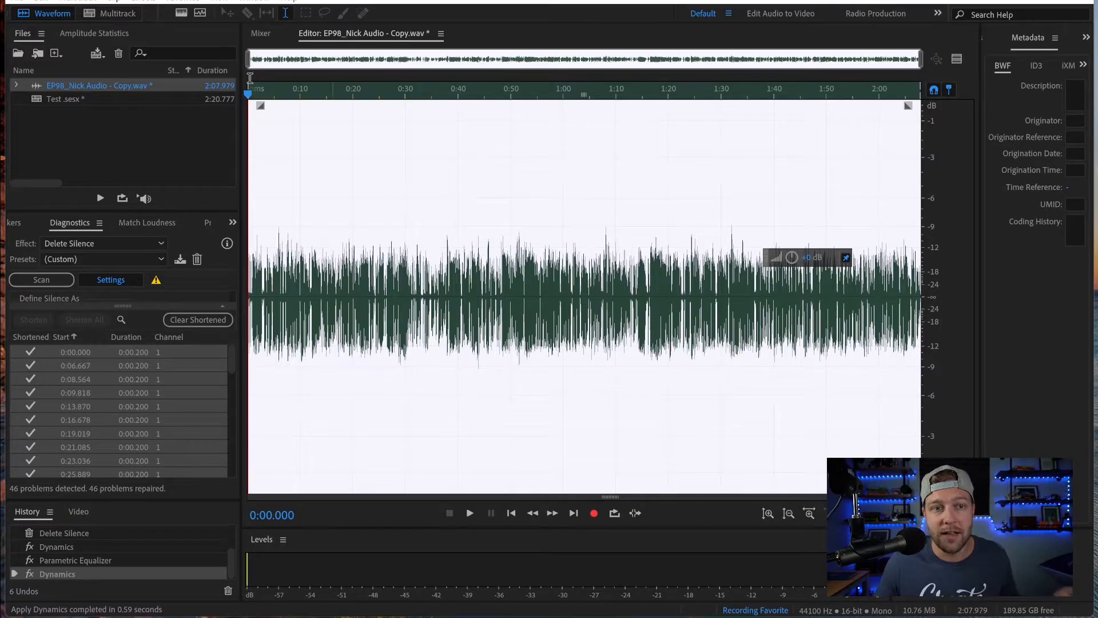
# Step: Stop recording the favorite and save it as YouTube Effect Test
pyautogui.click(192, 2)
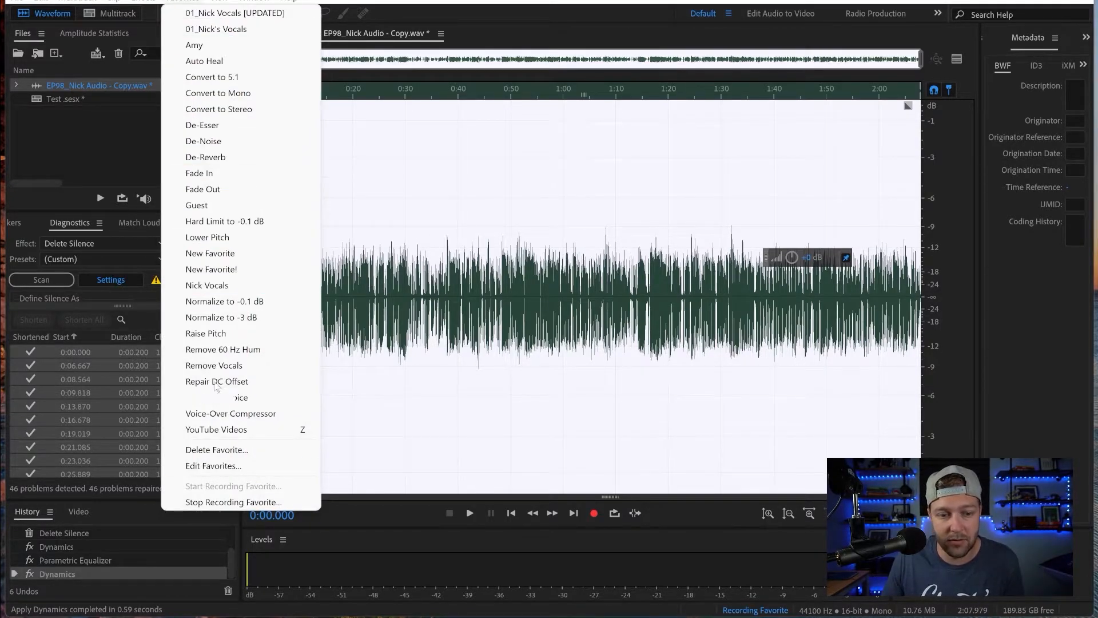
pyautogui.click(234, 503)
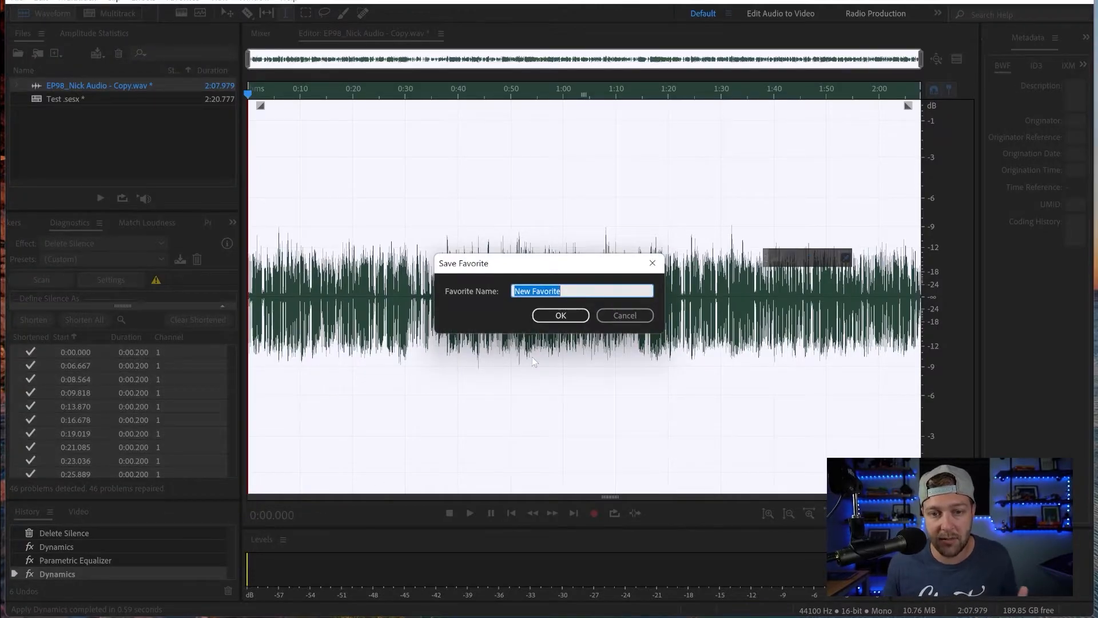
pyautogui.write('Y')
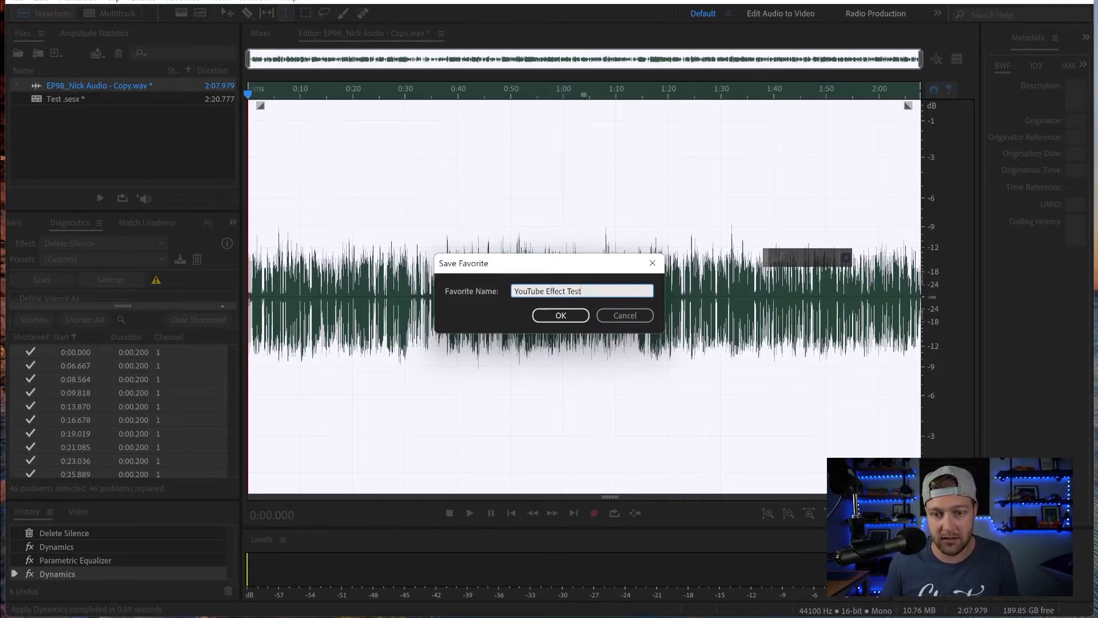
pyautogui.write('ouTube Effect Test')
pyautogui.press('Return')
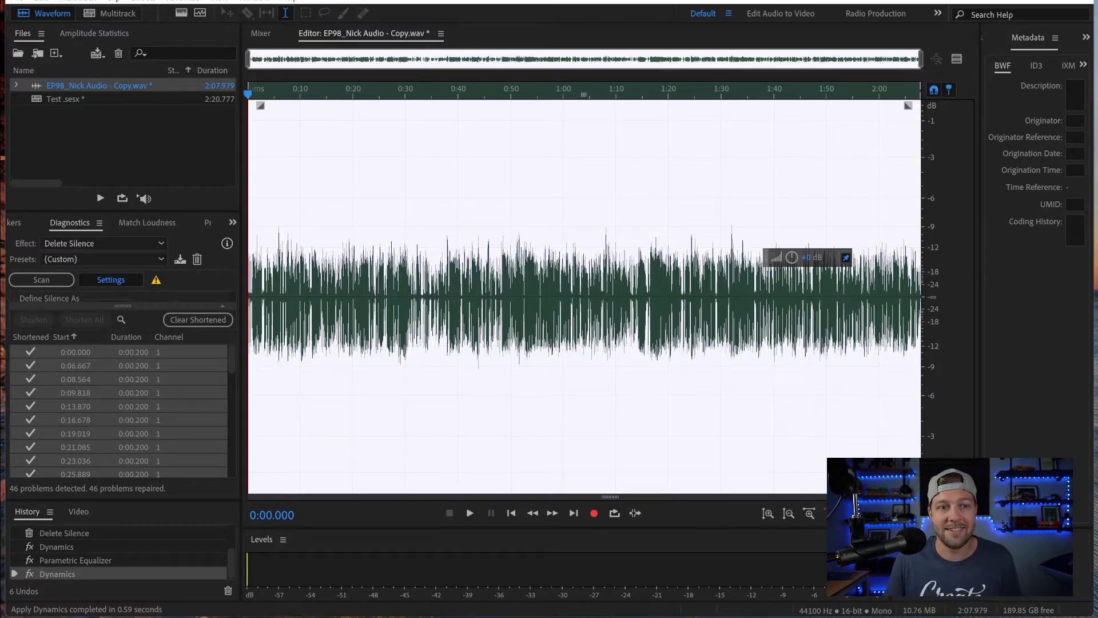
# Step: Look through the saved favorites for the YouTube Effect Test entry
pyautogui.click(172, 2)
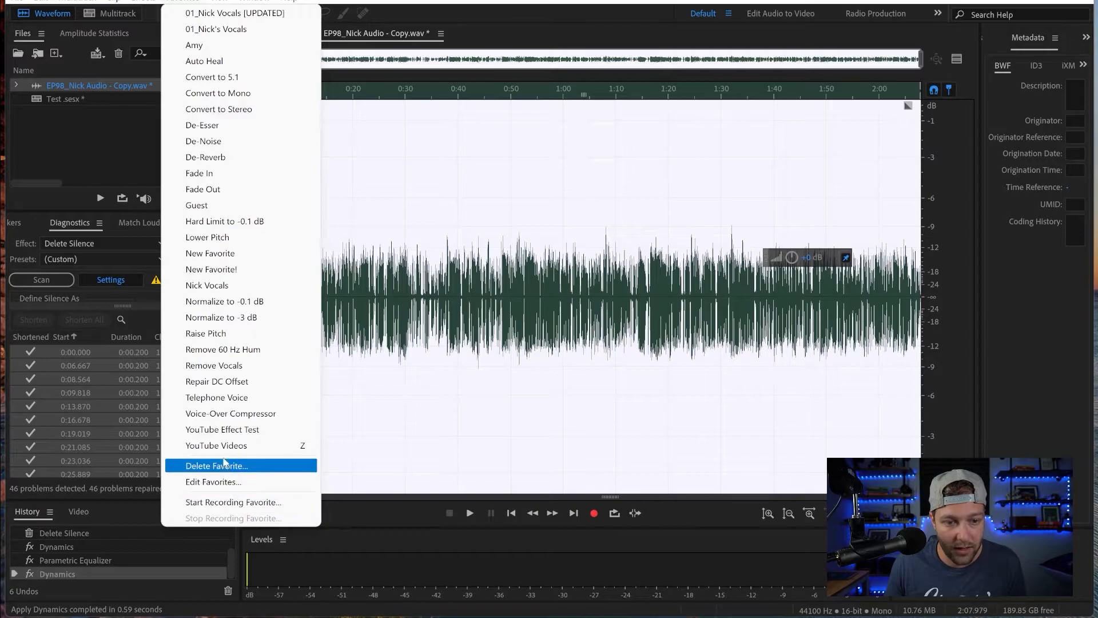
pyautogui.click(230, 431)
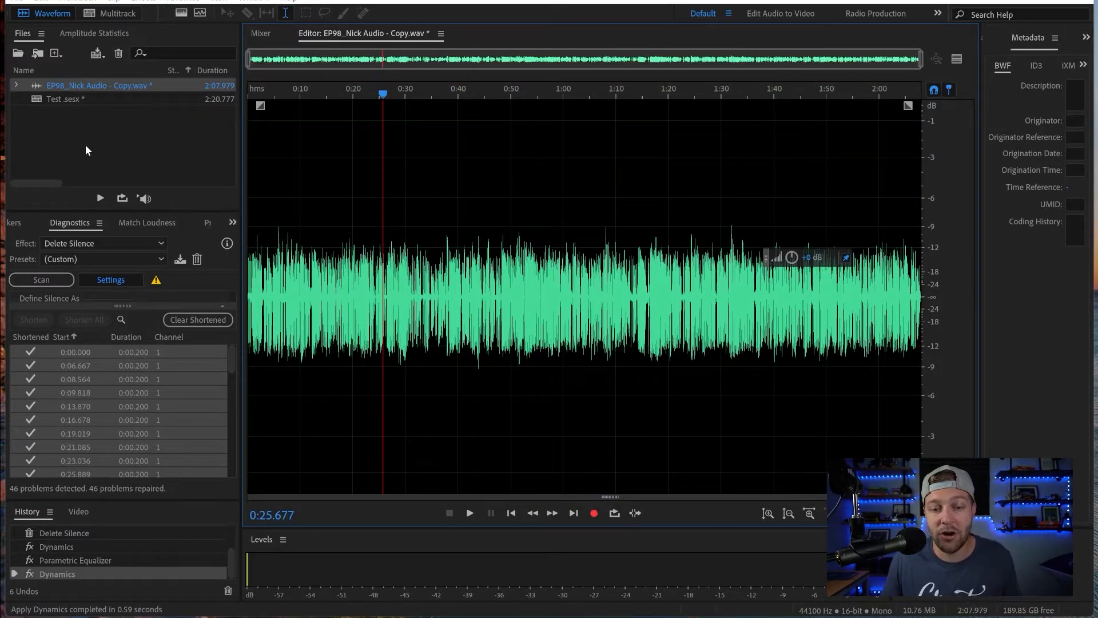
pyautogui.click(180, 2)
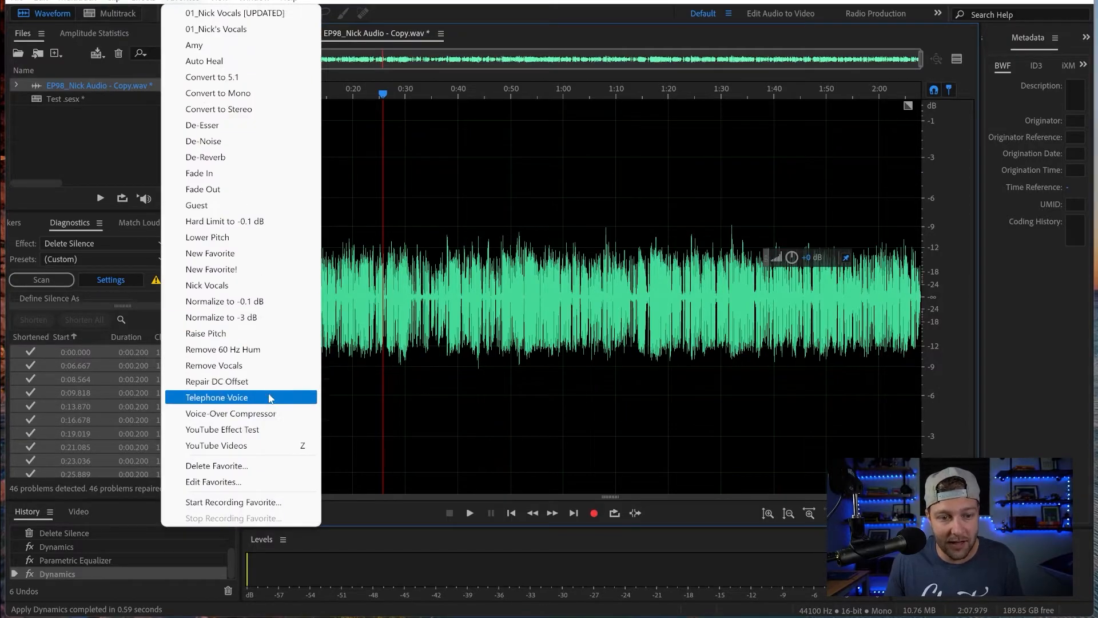